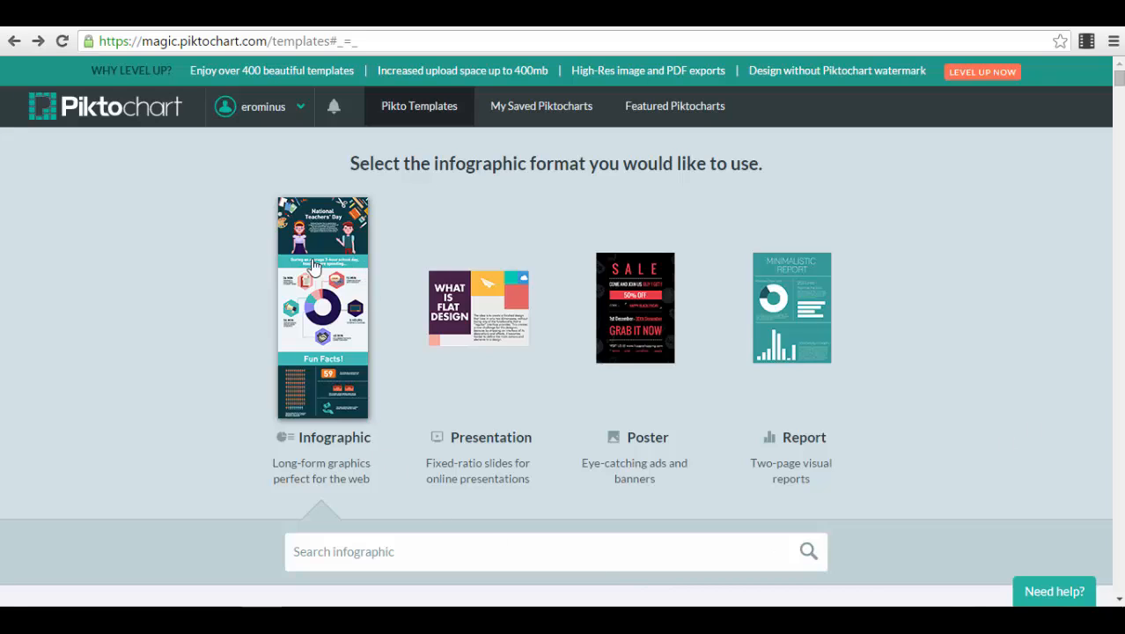
# Browse the free infographic templates and preview "The Startup Way" from start to end.
pyautogui.scroll(-4, 380, 359)
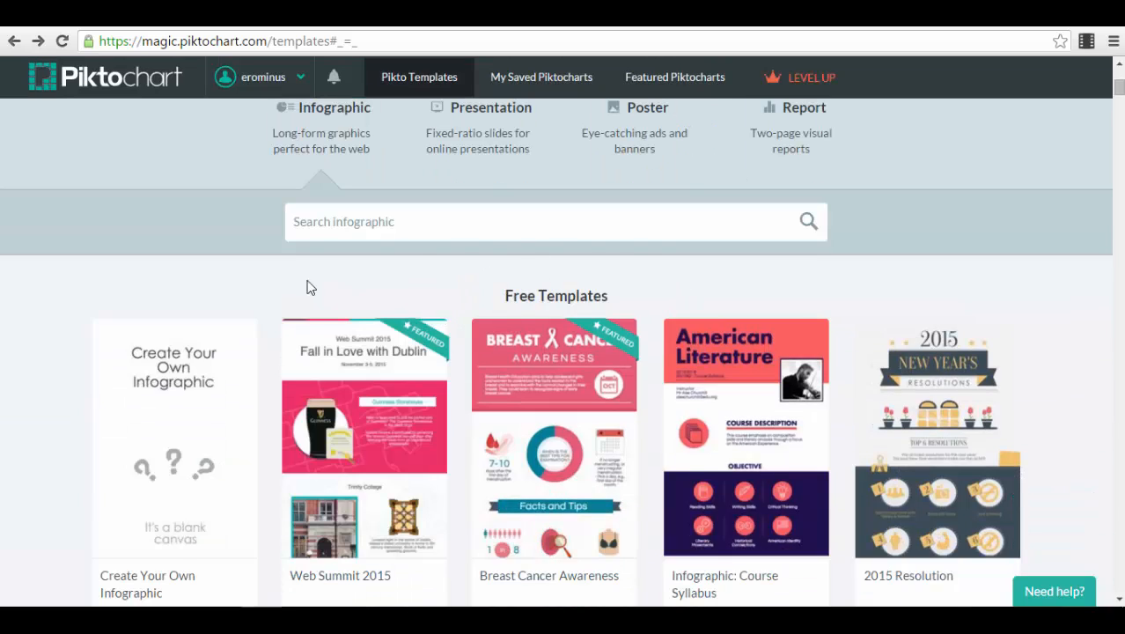
pyautogui.scroll(-2, 171, 289)
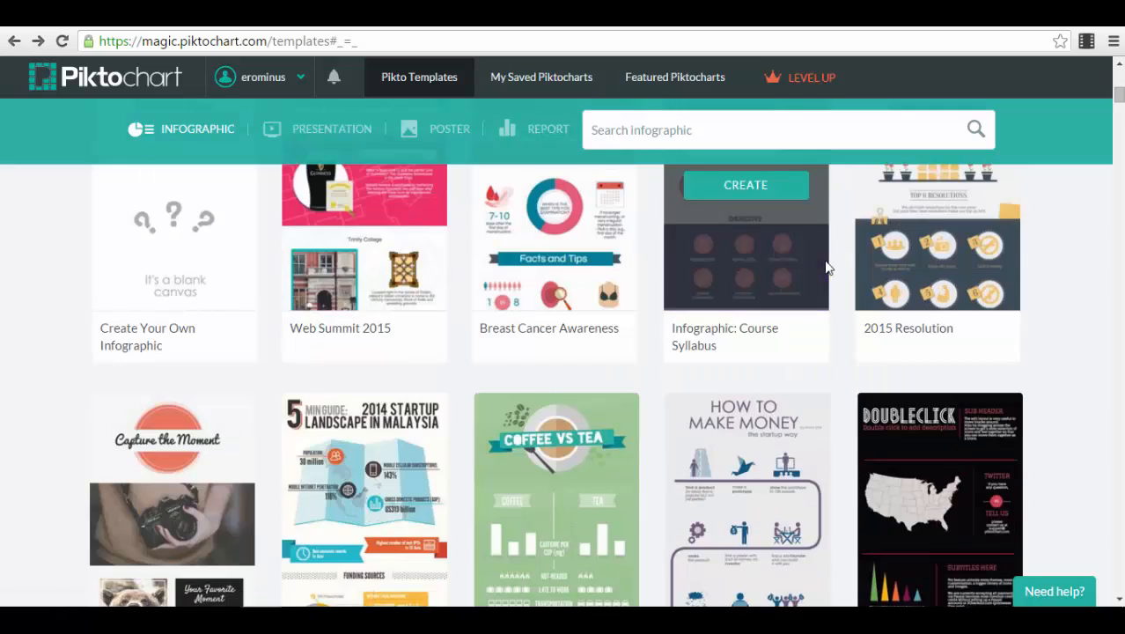
pyautogui.scroll(-3, 792, 273)
pyautogui.moveTo(795, 402)
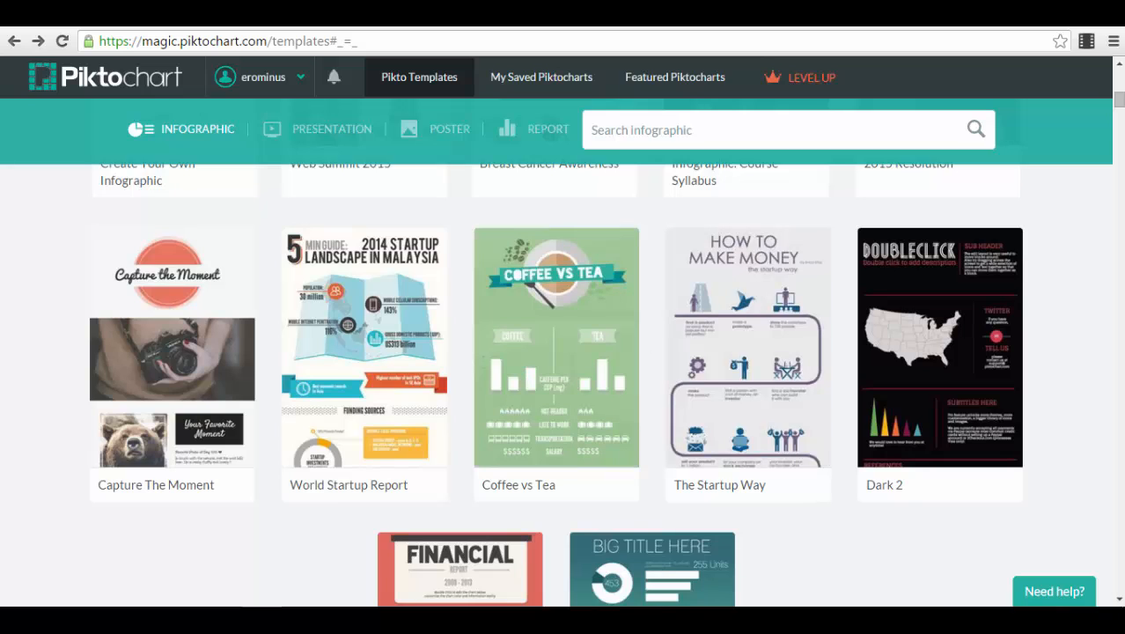
pyautogui.moveTo(734, 447)
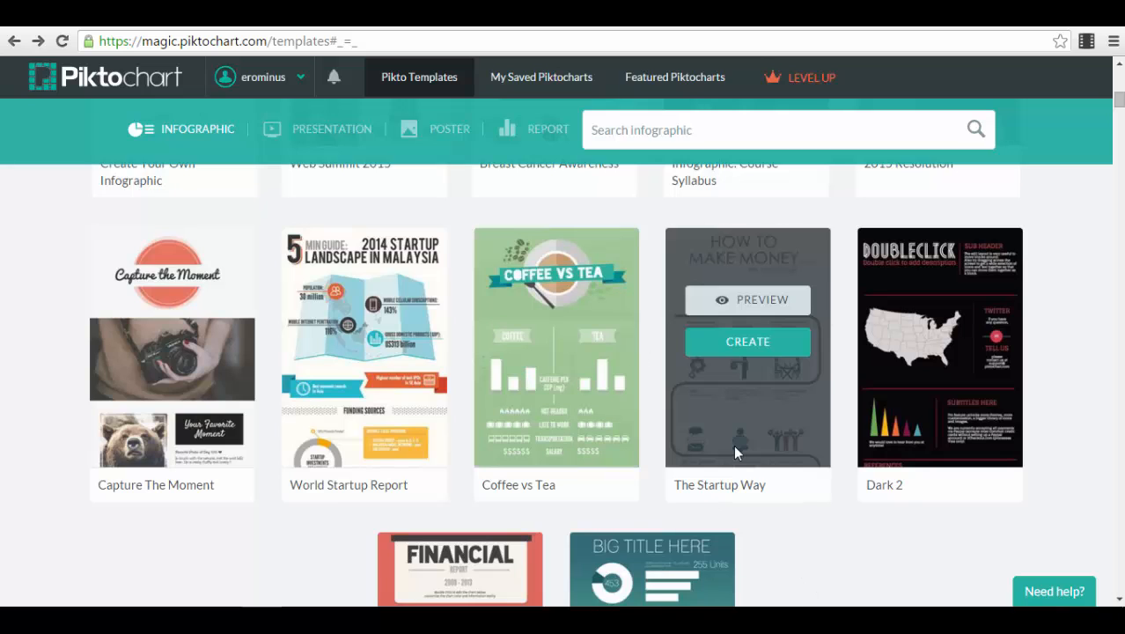
pyautogui.click(752, 300)
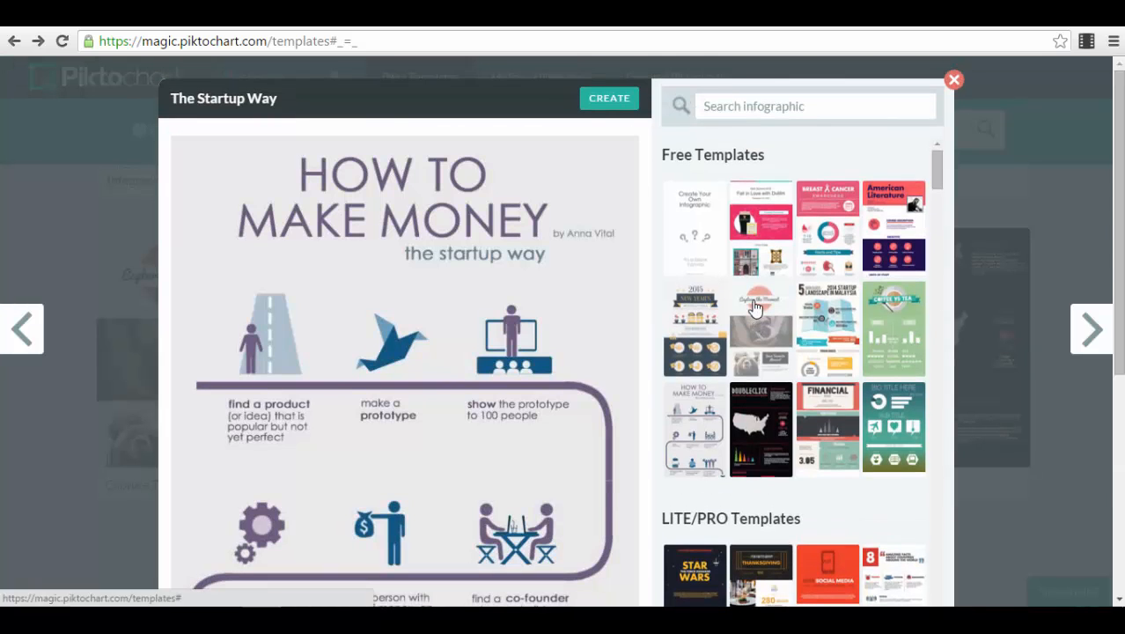
pyautogui.scroll(-5, 431, 321)
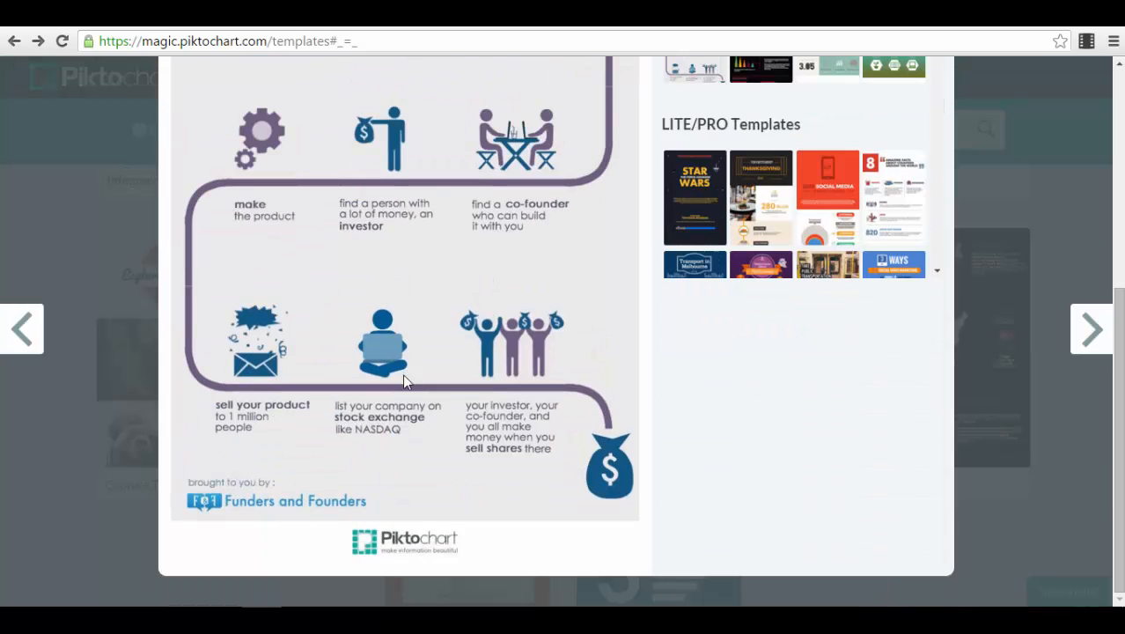
pyautogui.scroll(5, 509, 379)
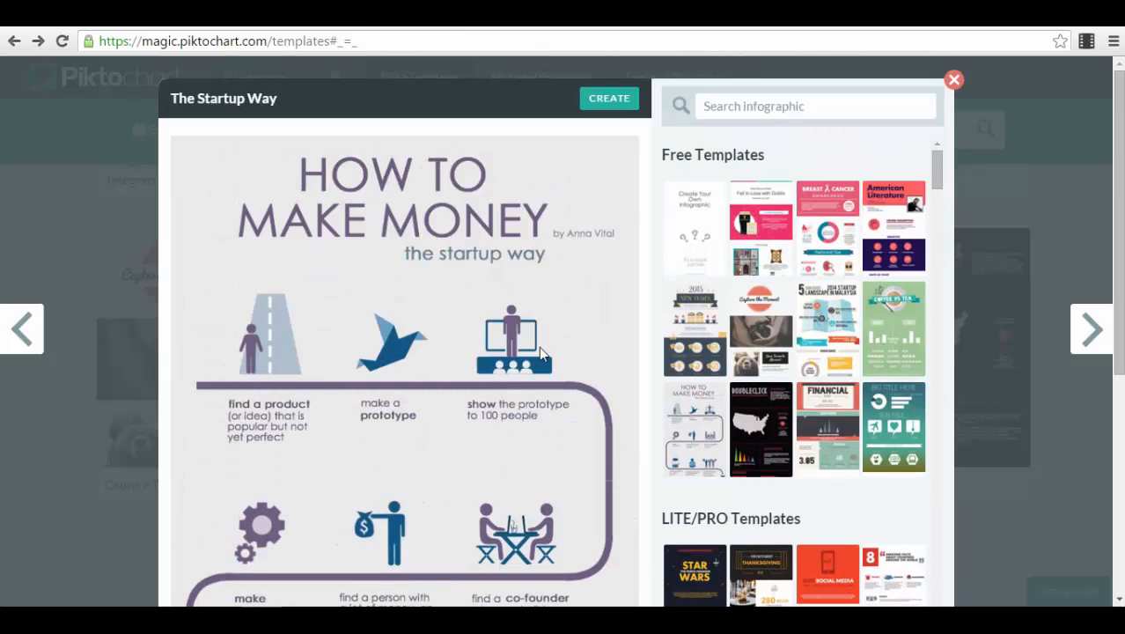
pyautogui.click(956, 85)
# Create a new infographic from the free template "The Startup Way".
pyautogui.scroll(-1, 774, 176)
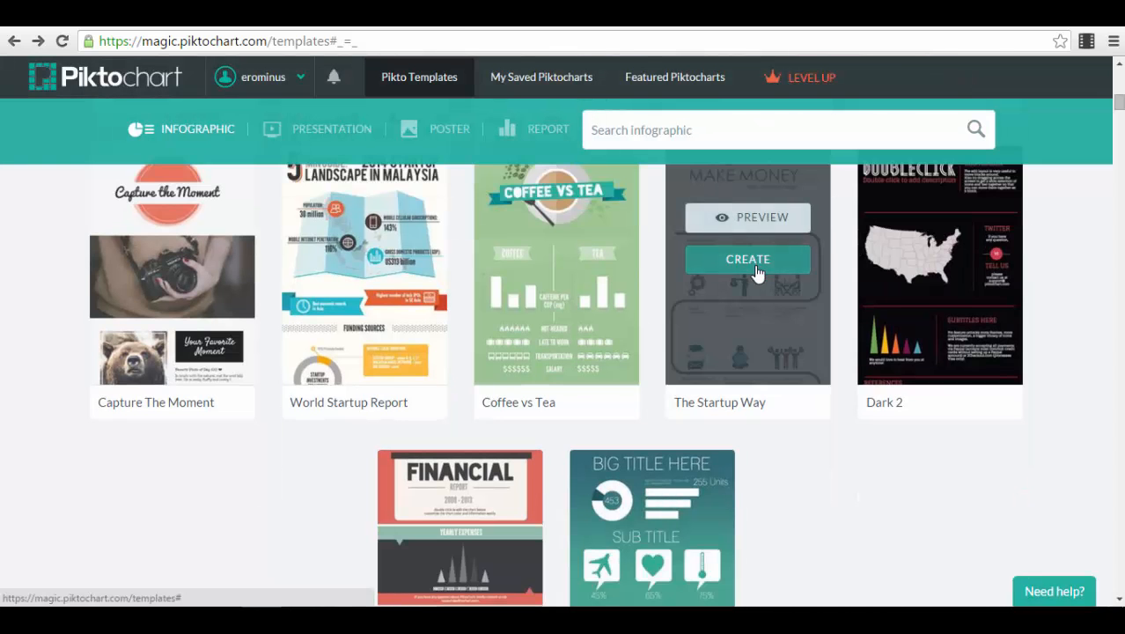
pyautogui.click(754, 268)
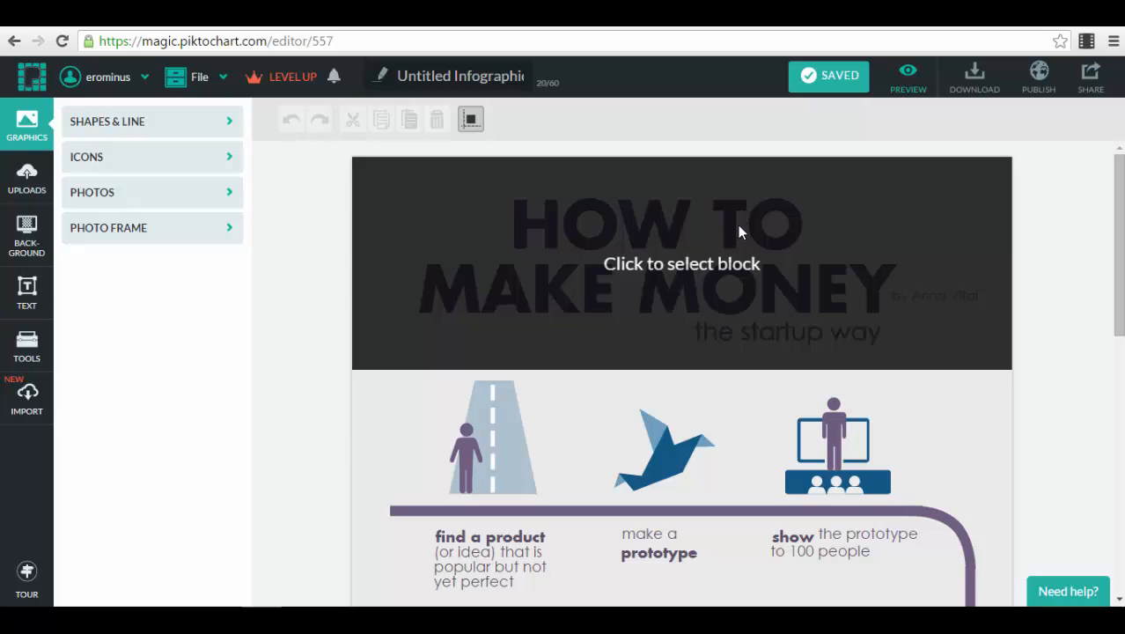
# Review all blocks of the new infographic down to its end and dismiss the cut-off line tip.
pyautogui.scroll(-5, 741, 213)
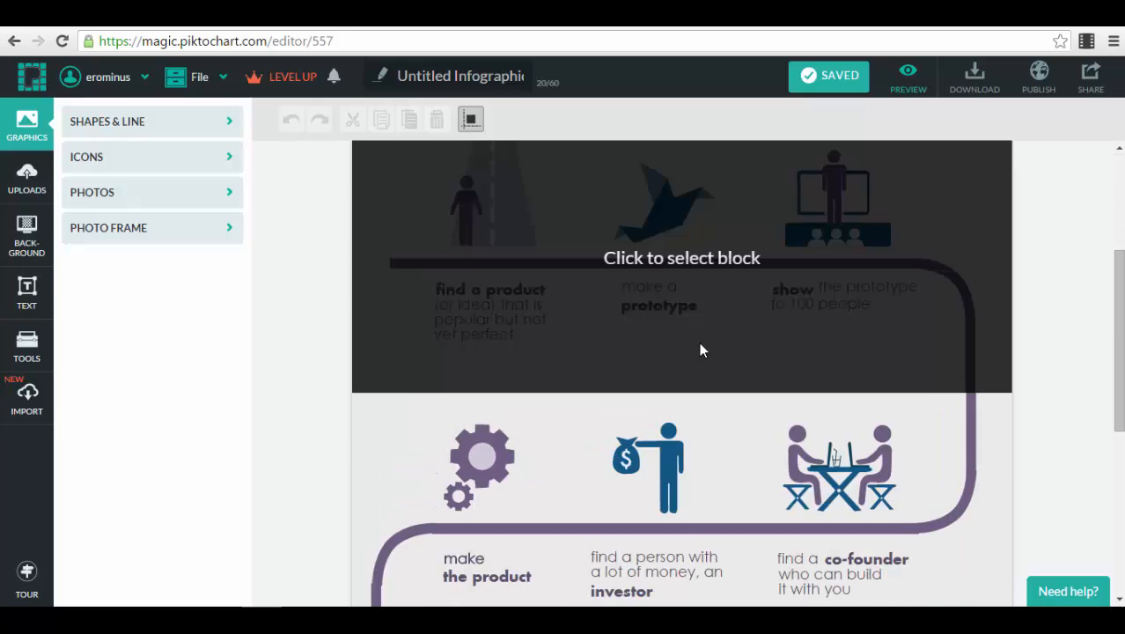
pyautogui.scroll(-2, 701, 339)
pyautogui.scroll(6, 709, 345)
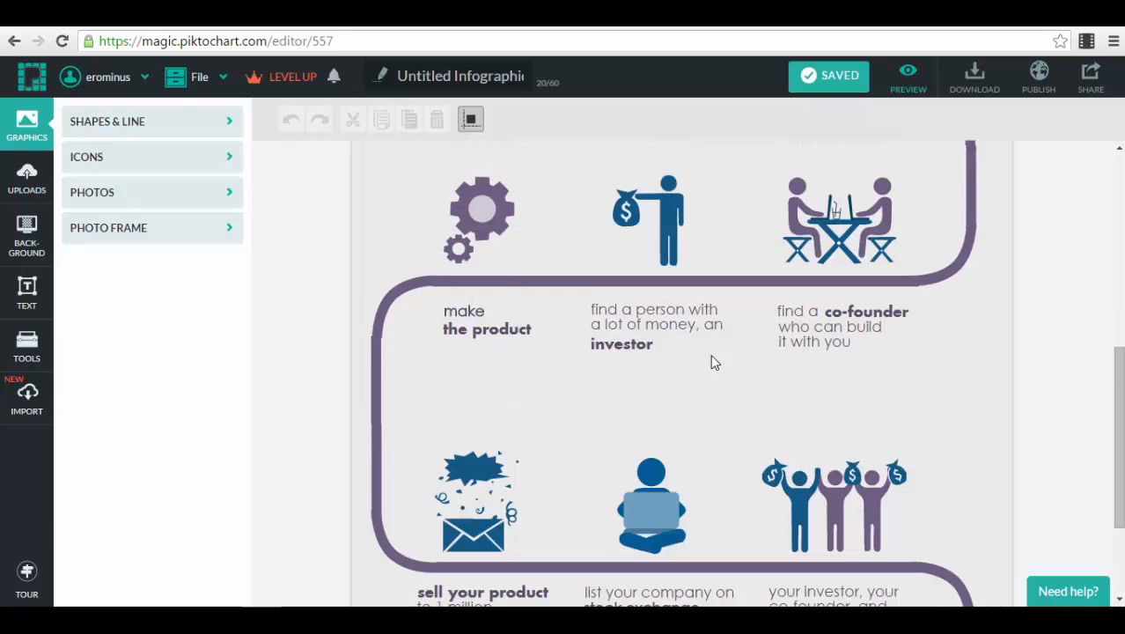
pyautogui.scroll(1, 713, 304)
pyautogui.scroll(-9, 707, 440)
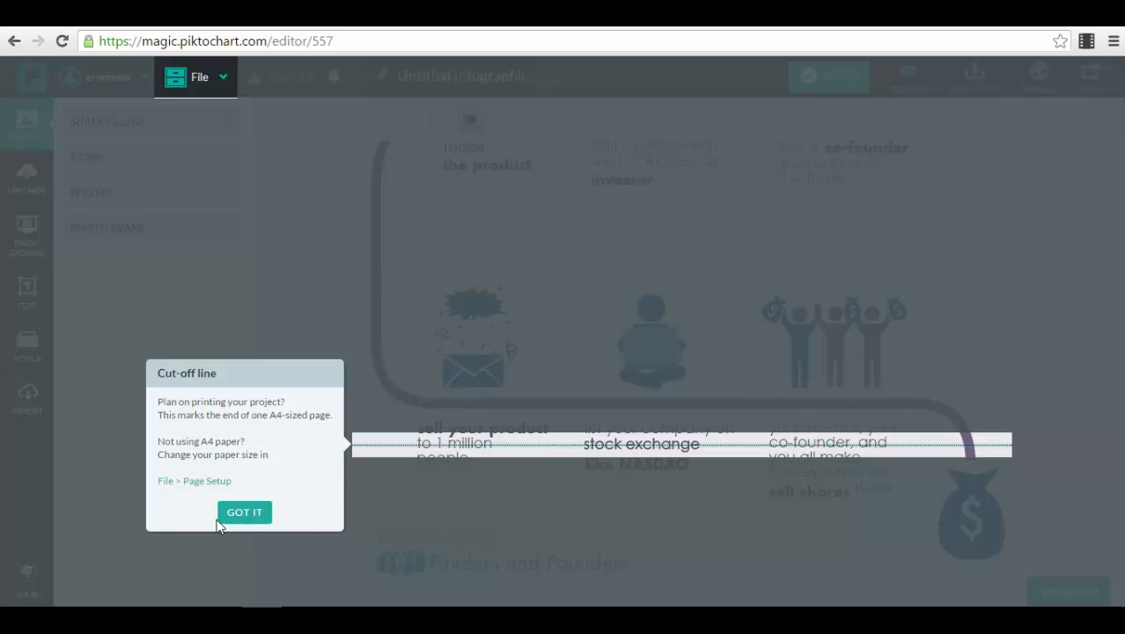
pyautogui.click(239, 513)
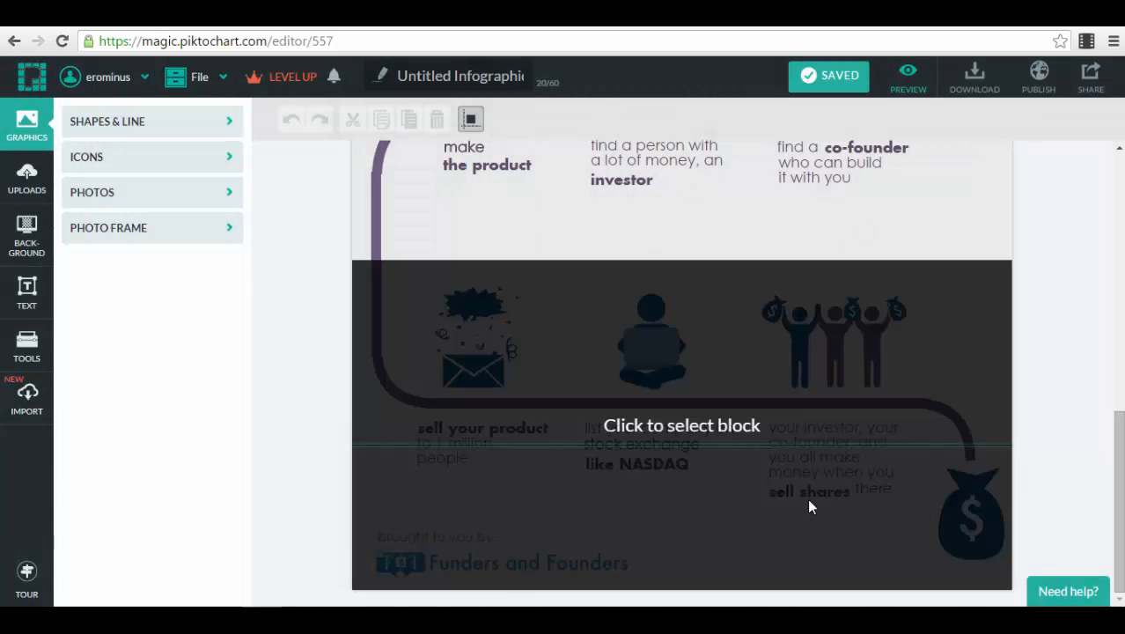
pyautogui.scroll(8, 1055, 352)
pyautogui.scroll(2, 780, 379)
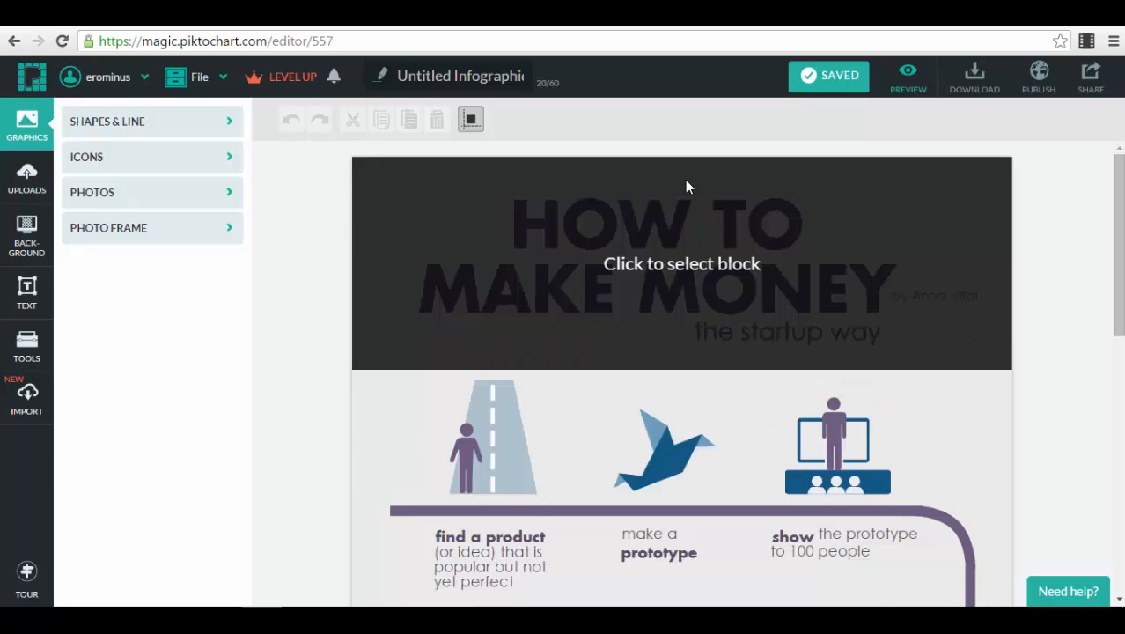
# Select the title block, highlight the "HOW TO MAKE MONEY" heading text in edit mode, and select the subtitle "the startup way".
pyautogui.click(676, 238)
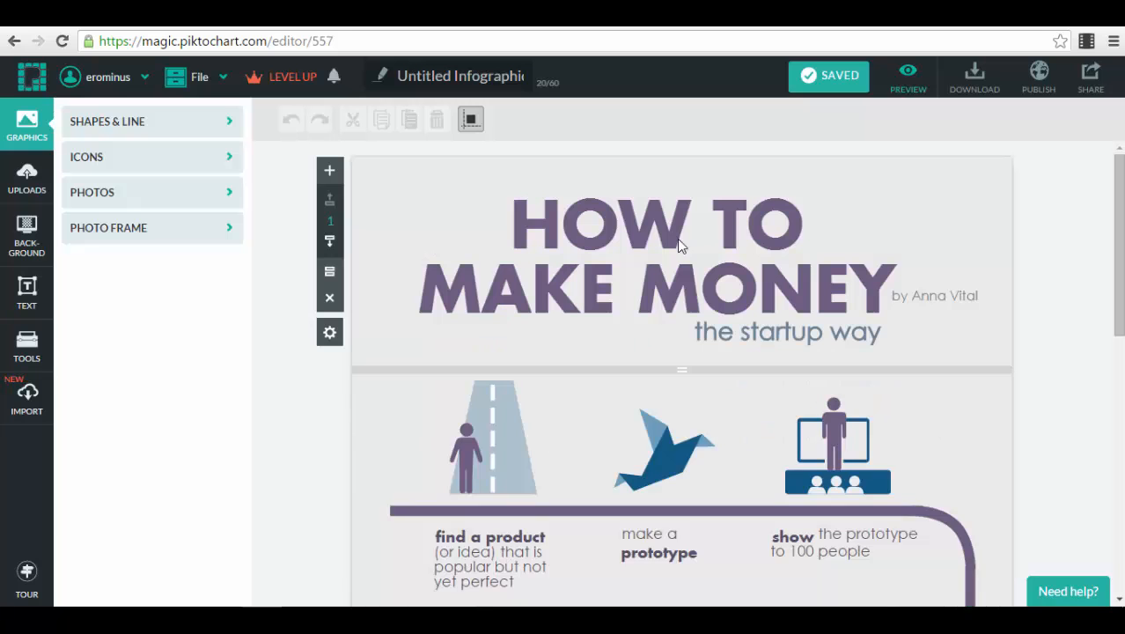
pyautogui.click(698, 255)
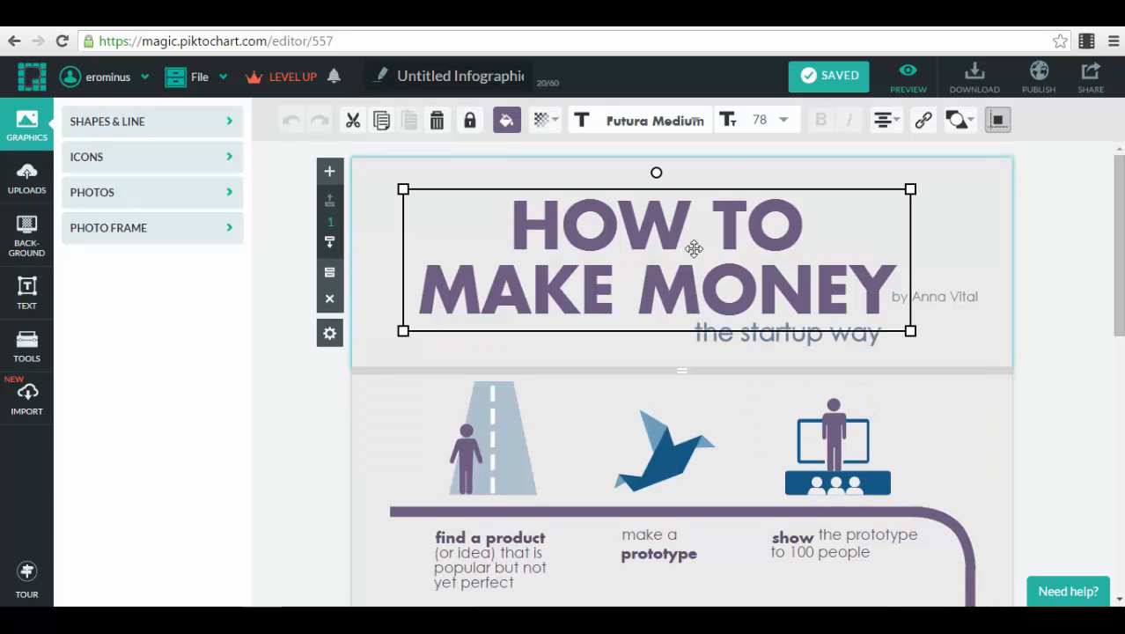
pyautogui.doubleClick(692, 248)
pyautogui.moveTo(502, 222); pyautogui.dragTo(898, 315)
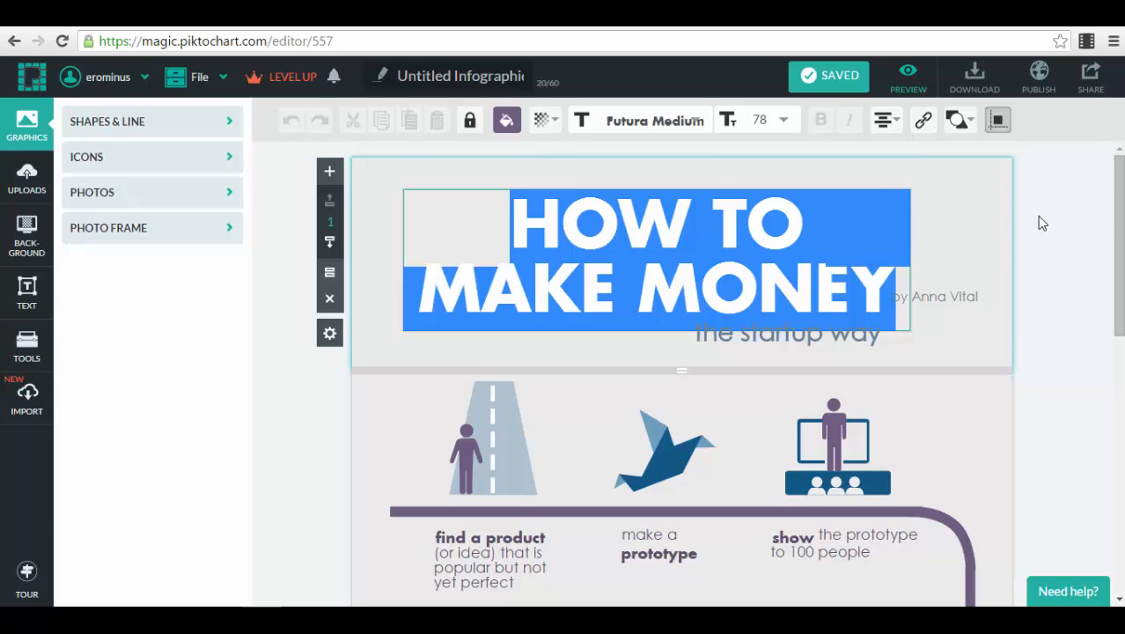
pyautogui.click(997, 232)
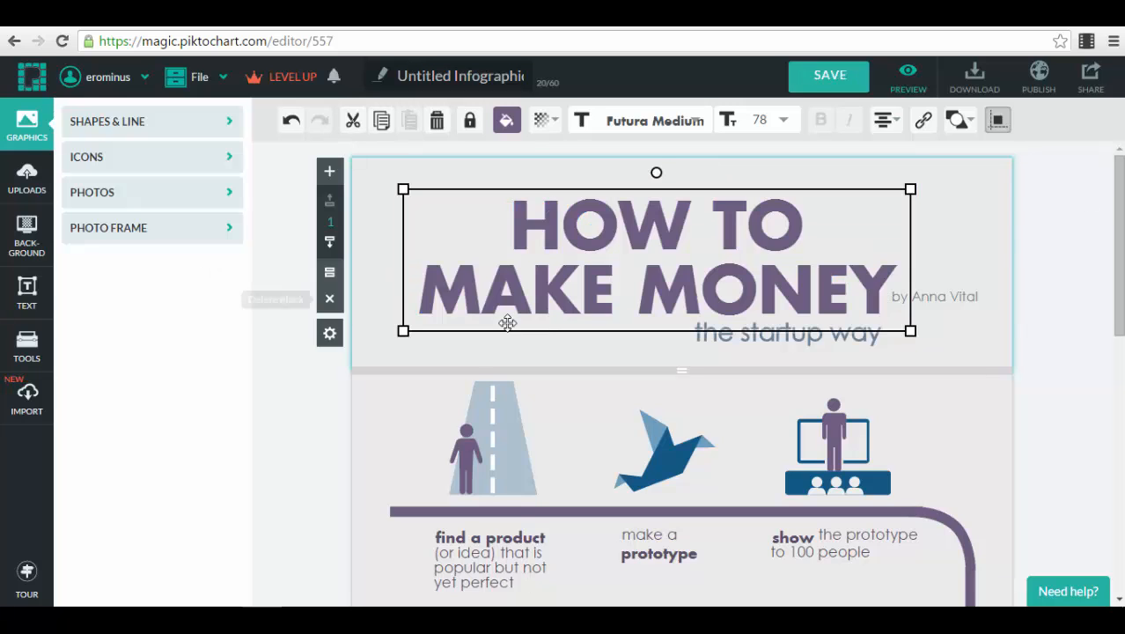
pyautogui.click(726, 337)
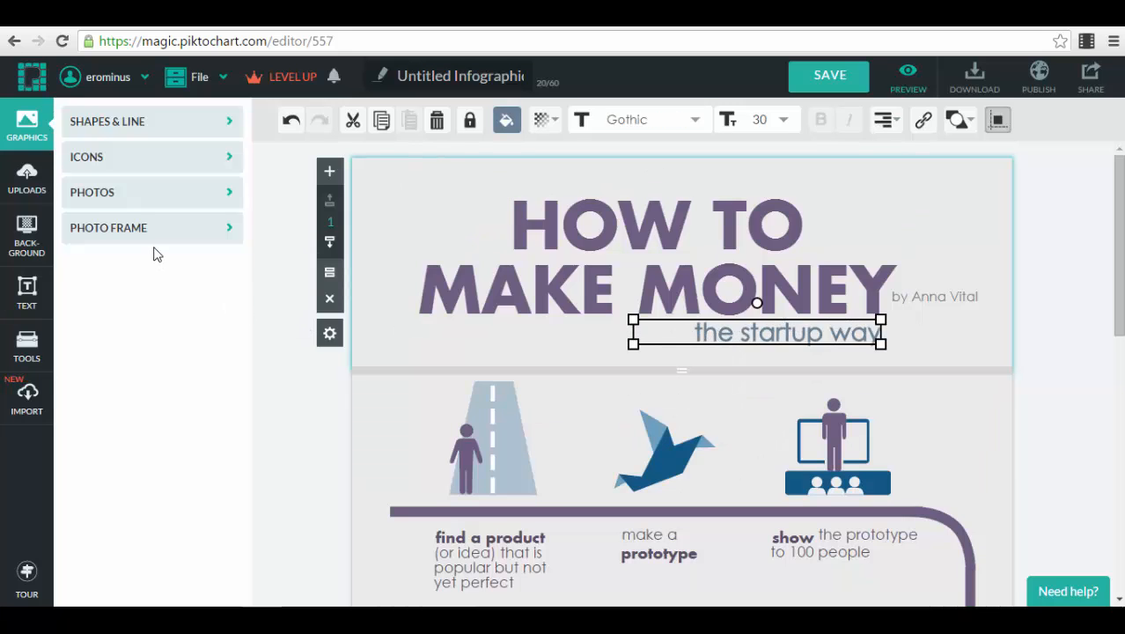
# Look through the available icons, basic shapes and lines, and scenery photos in the graphics library.
pyautogui.click(182, 157)
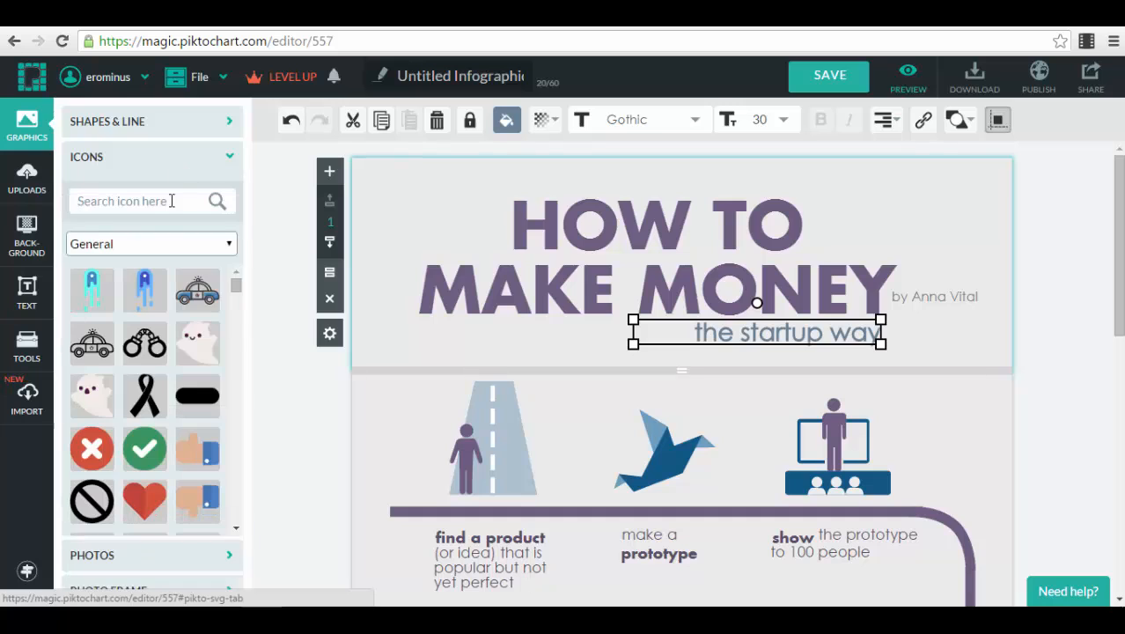
pyautogui.scroll(-3, 207, 346)
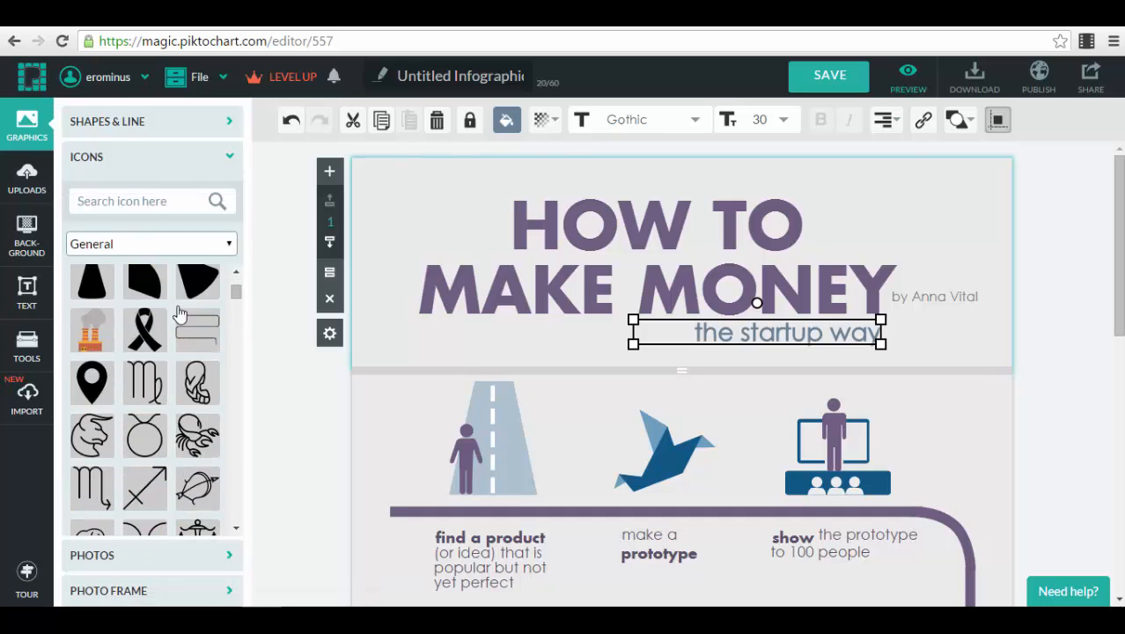
pyautogui.click(211, 167)
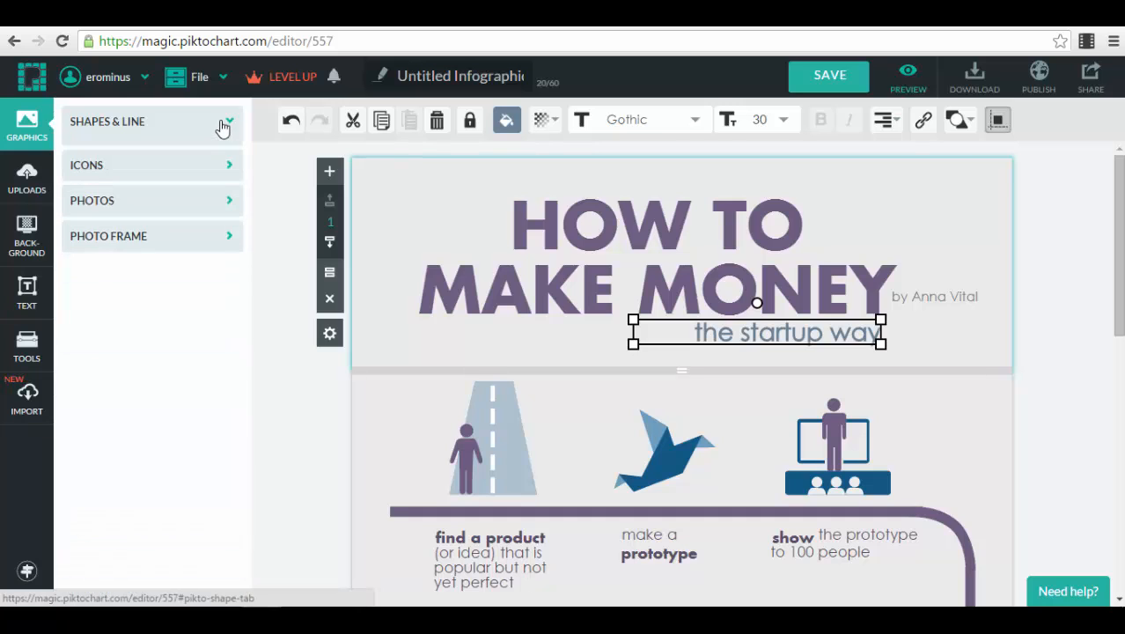
pyautogui.click(224, 123)
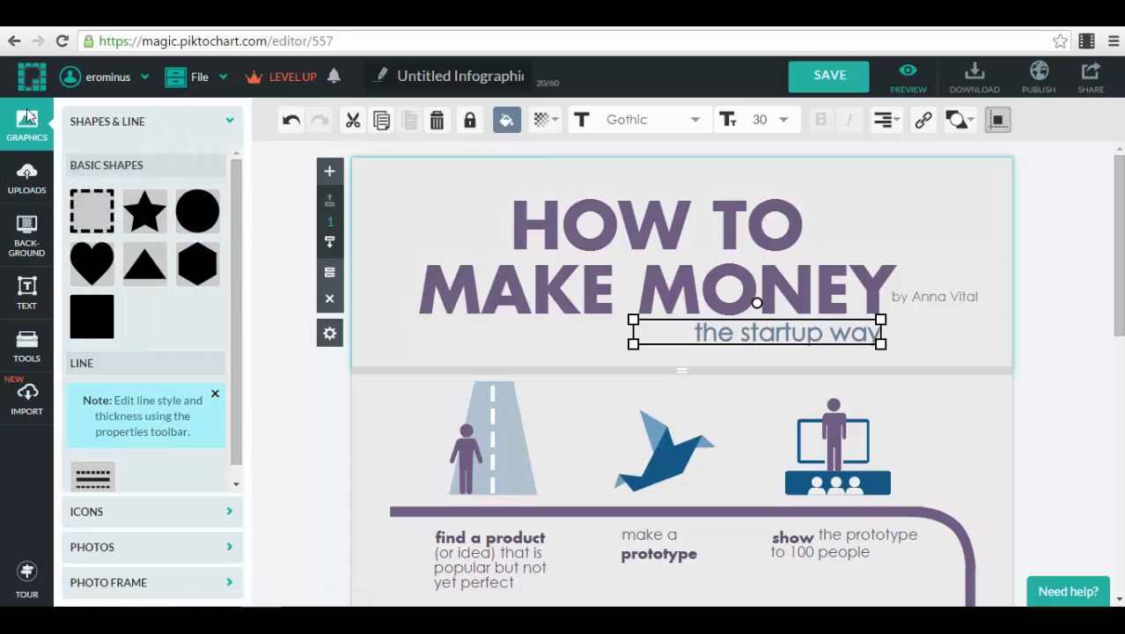
pyautogui.click(231, 127)
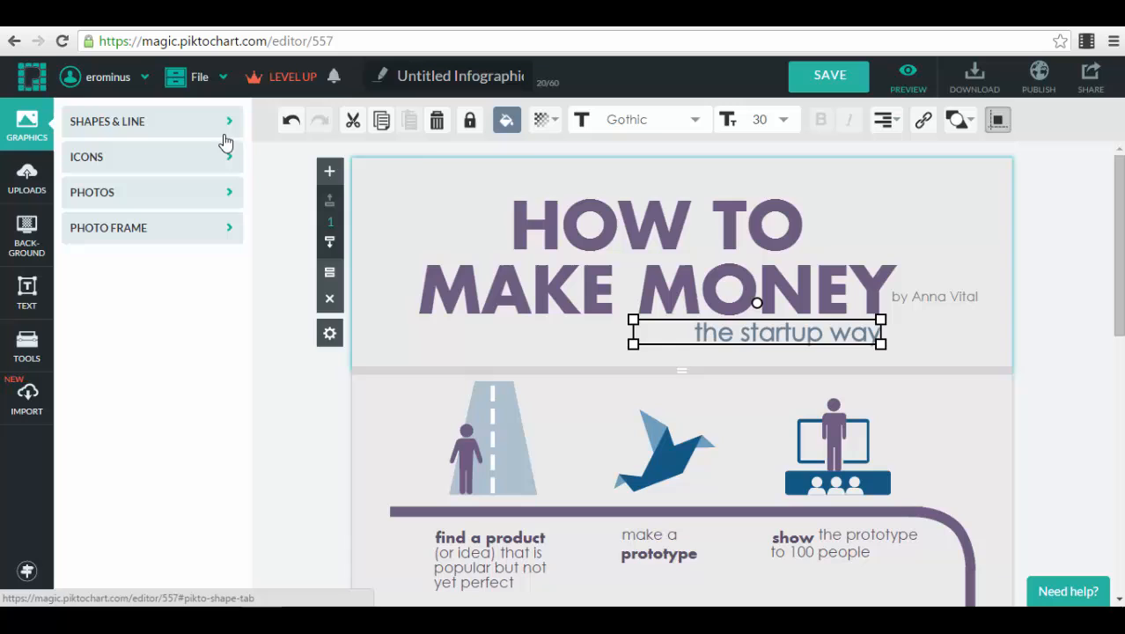
pyautogui.click(226, 193)
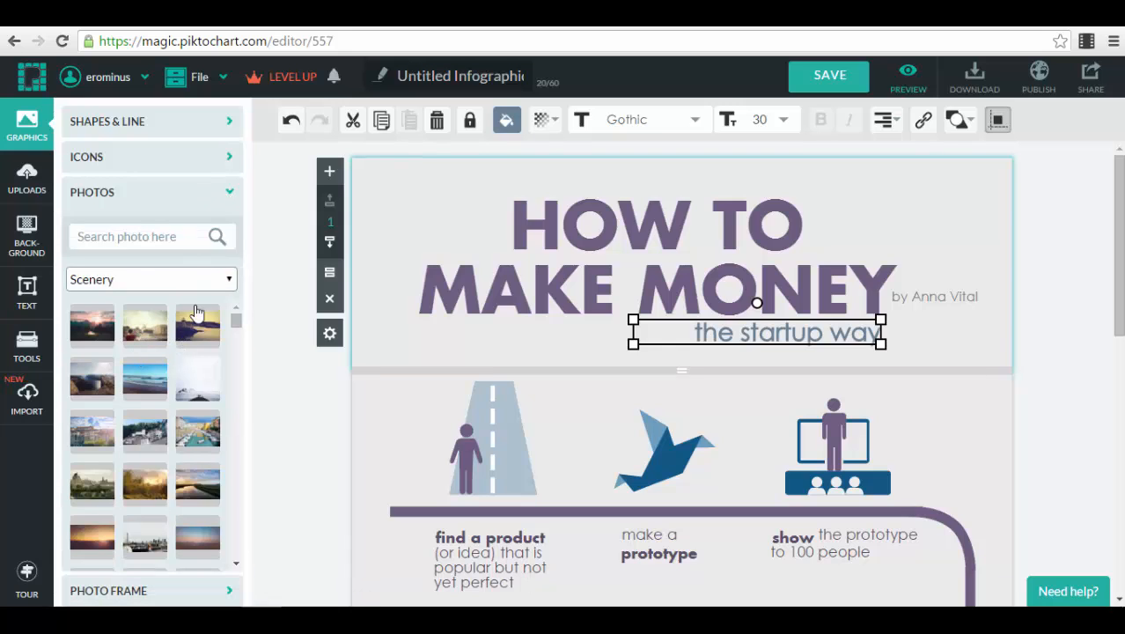
pyautogui.click(232, 193)
# Browse the photo frames in the graphics library, including the number, character and circular designs.
pyautogui.click(229, 238)
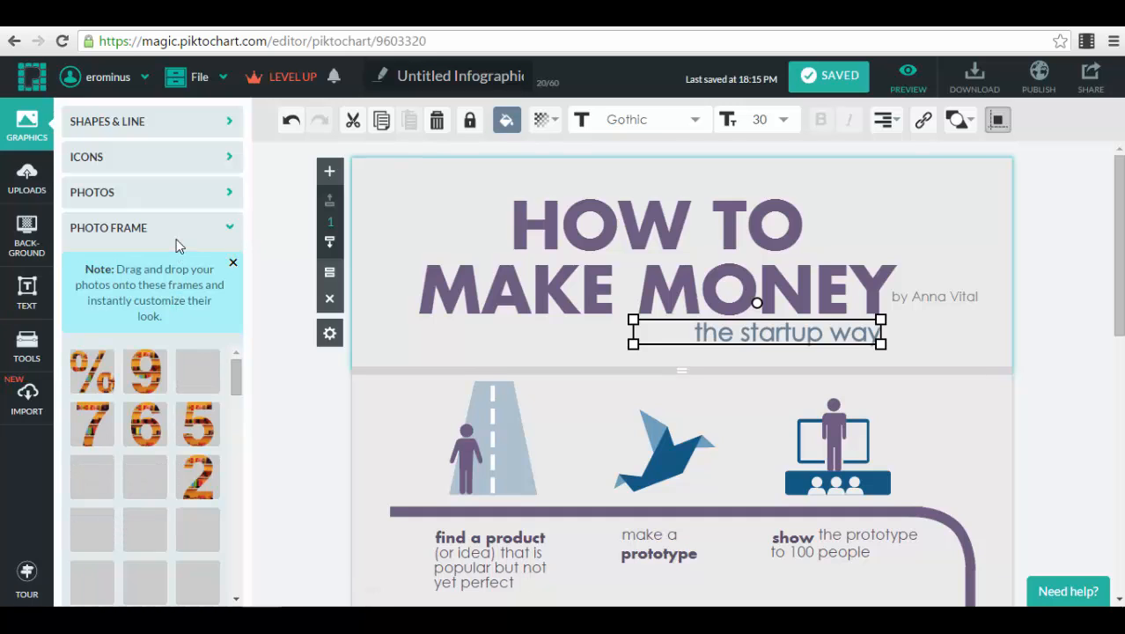
pyautogui.scroll(-3, 129, 429)
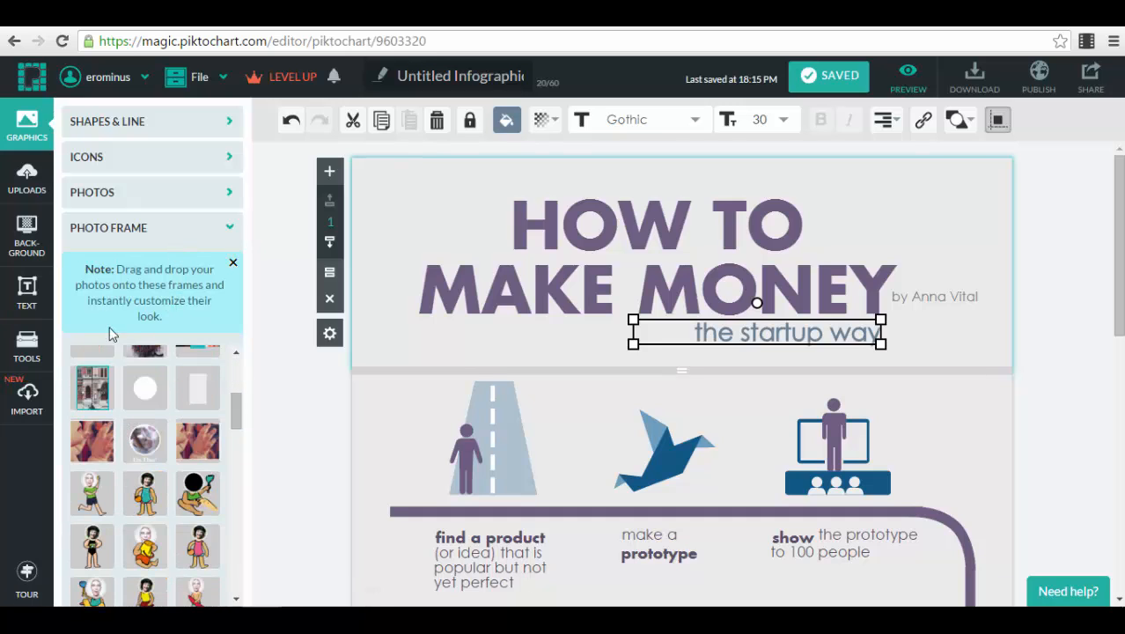
pyautogui.scroll(3, 152, 416)
pyautogui.scroll(-3, 132, 492)
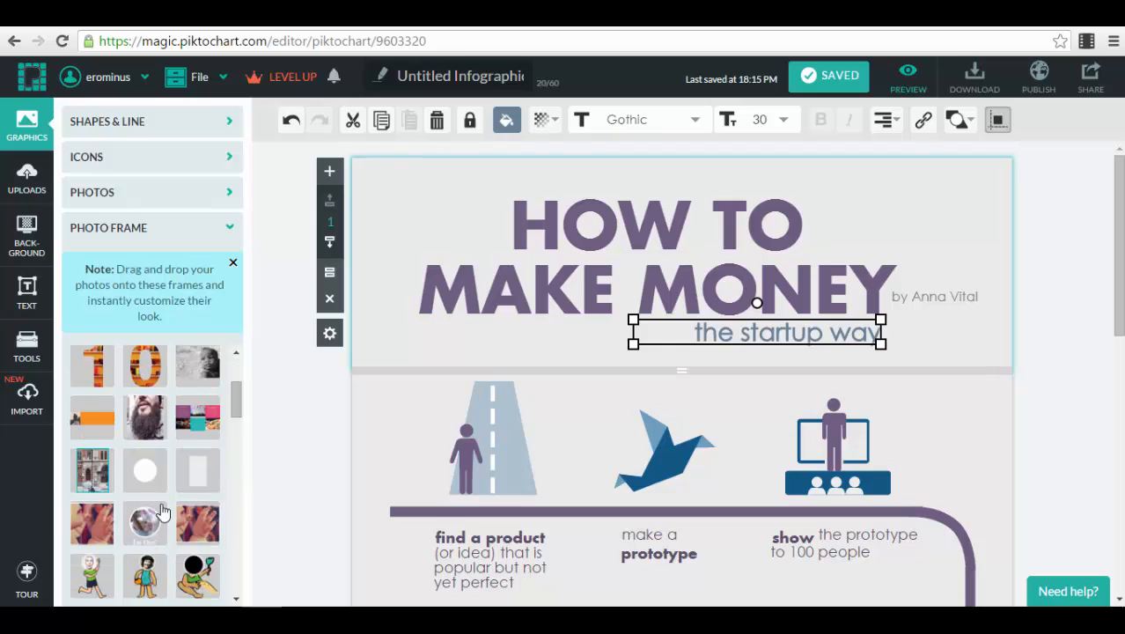
pyautogui.scroll(-3, 145, 493)
pyautogui.scroll(-3, 147, 495)
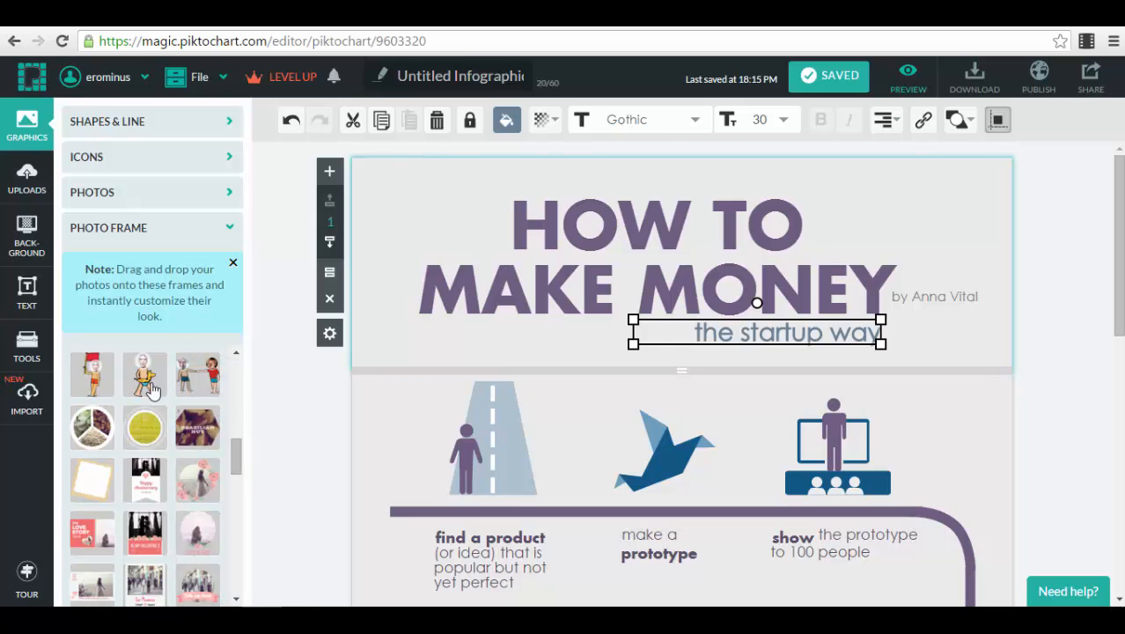
pyautogui.moveTo(148, 429)
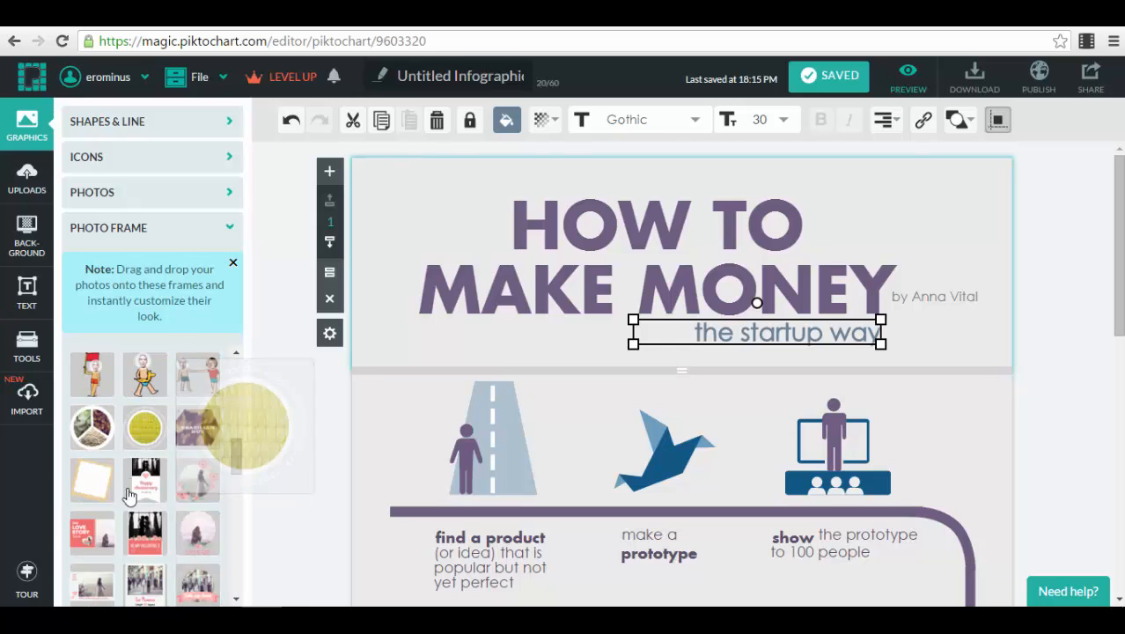
# Apply the dark blue starry background image to the title block.
pyautogui.click(37, 232)
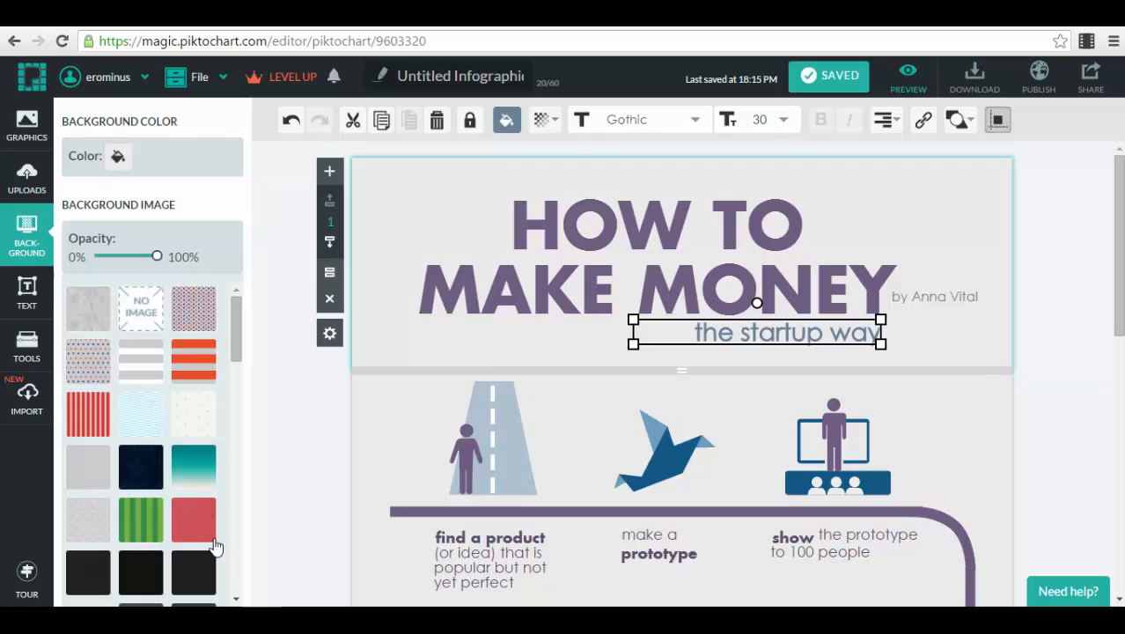
pyautogui.click(141, 458)
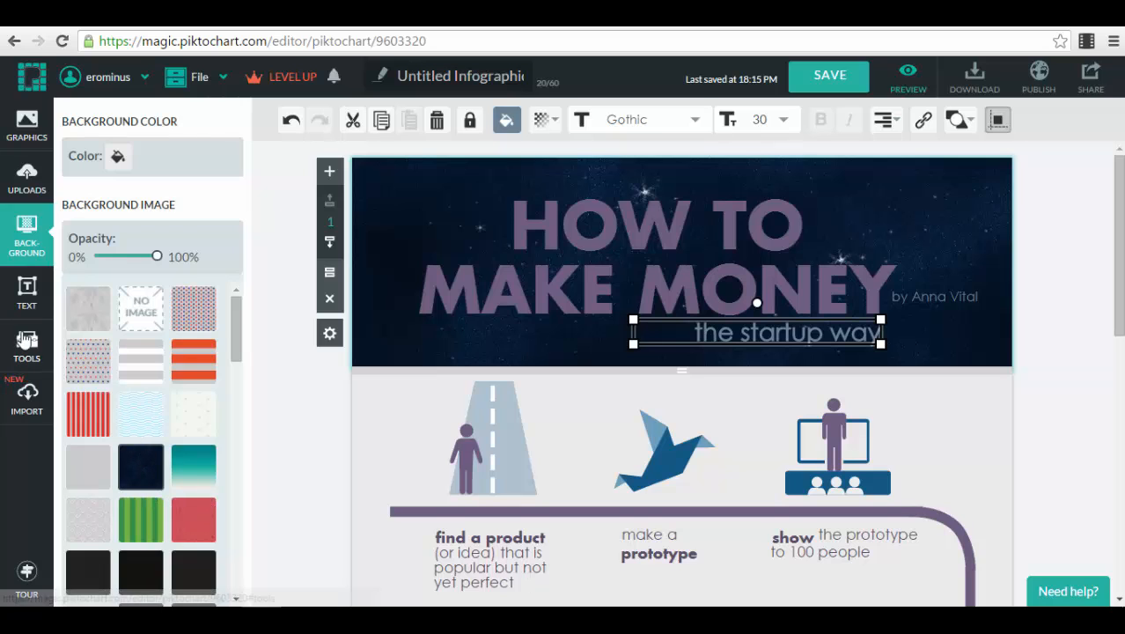
# Look through the text styles and text frames, and dismiss the text frame note.
pyautogui.click(28, 293)
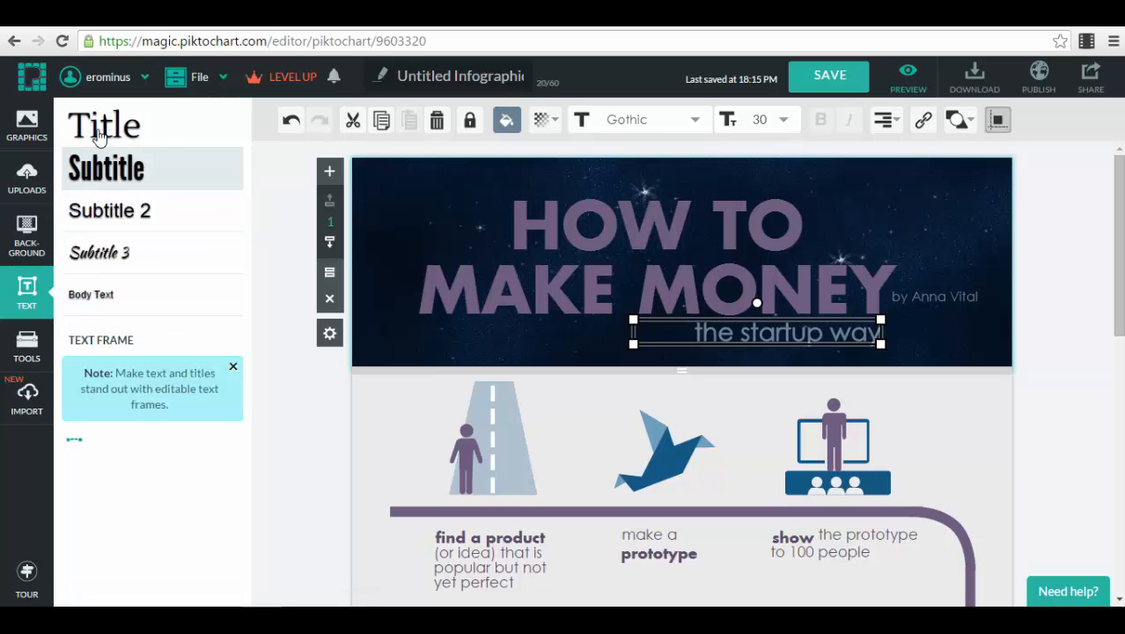
pyautogui.scroll(-1, 153, 440)
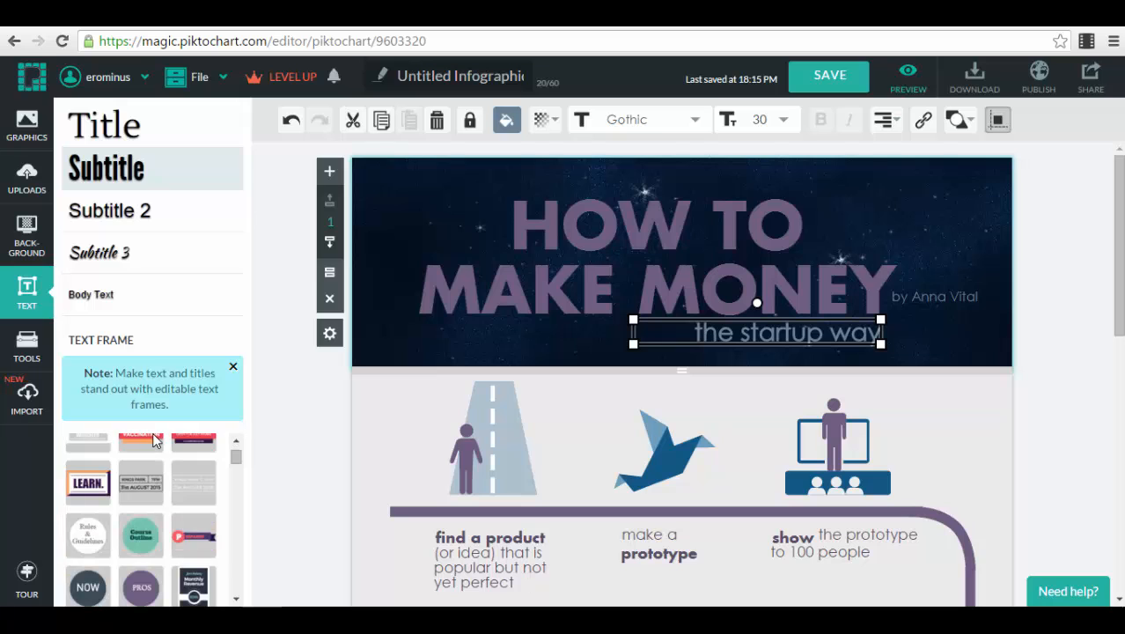
pyautogui.click(233, 369)
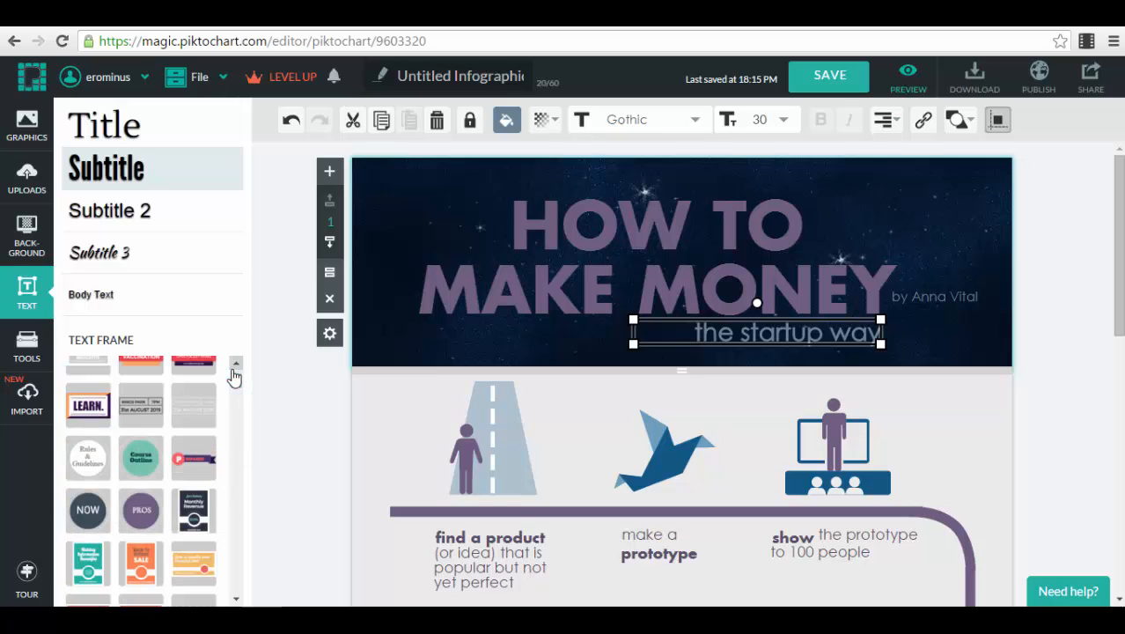
# Browse the text frames, adding the red-and-purple "Prepared" ribbon frame to the title block and deleting it.
pyautogui.scroll(1, 197, 422)
pyautogui.scroll(-2, 199, 423)
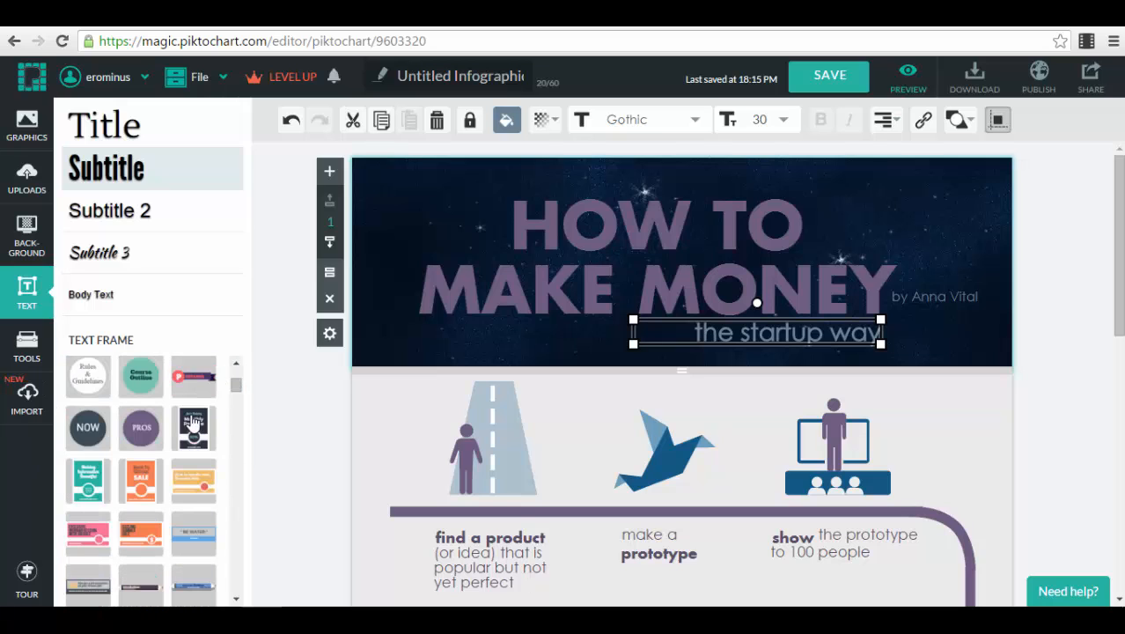
pyautogui.click(194, 376)
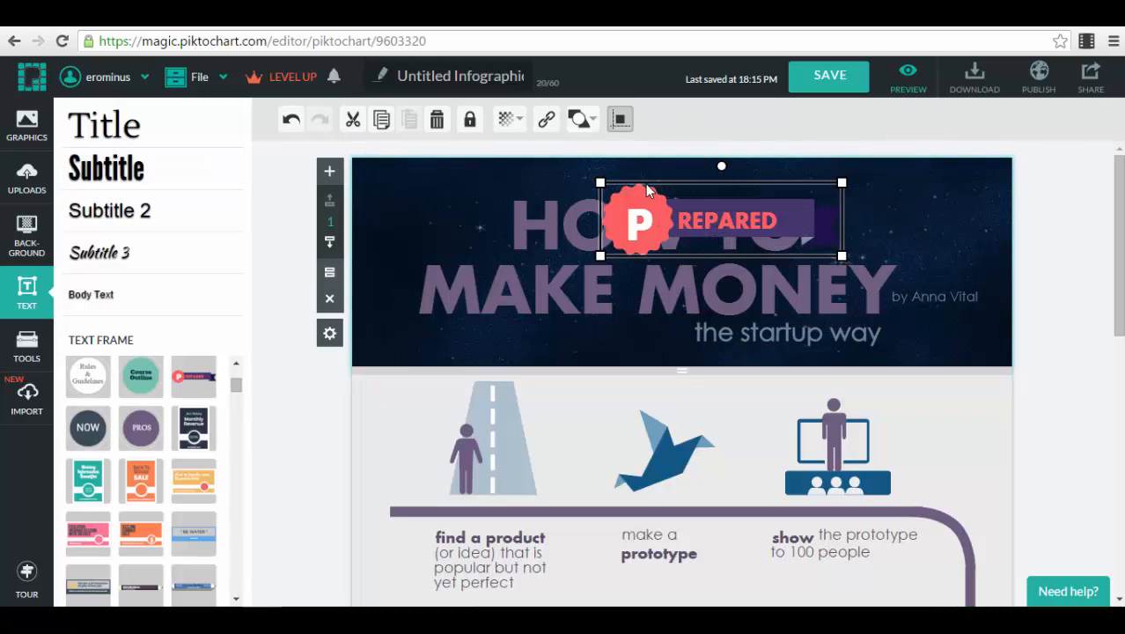
pyautogui.press('Delete')
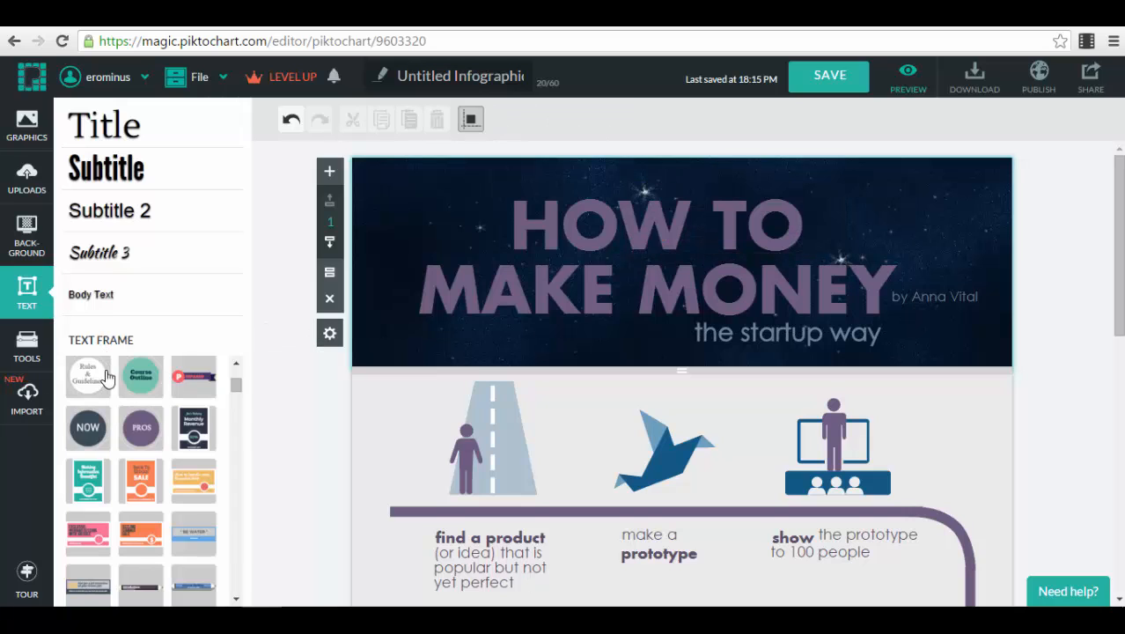
pyautogui.scroll(-2, 179, 387)
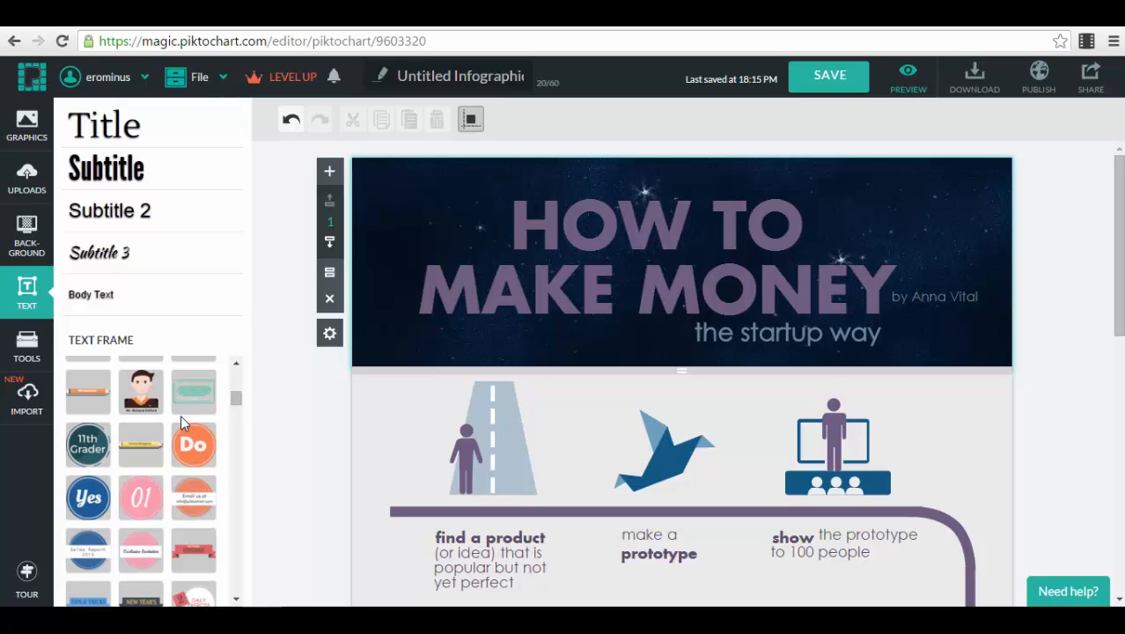
# Bring up the chart, map and video tools, and save the infographic.
pyautogui.click(40, 349)
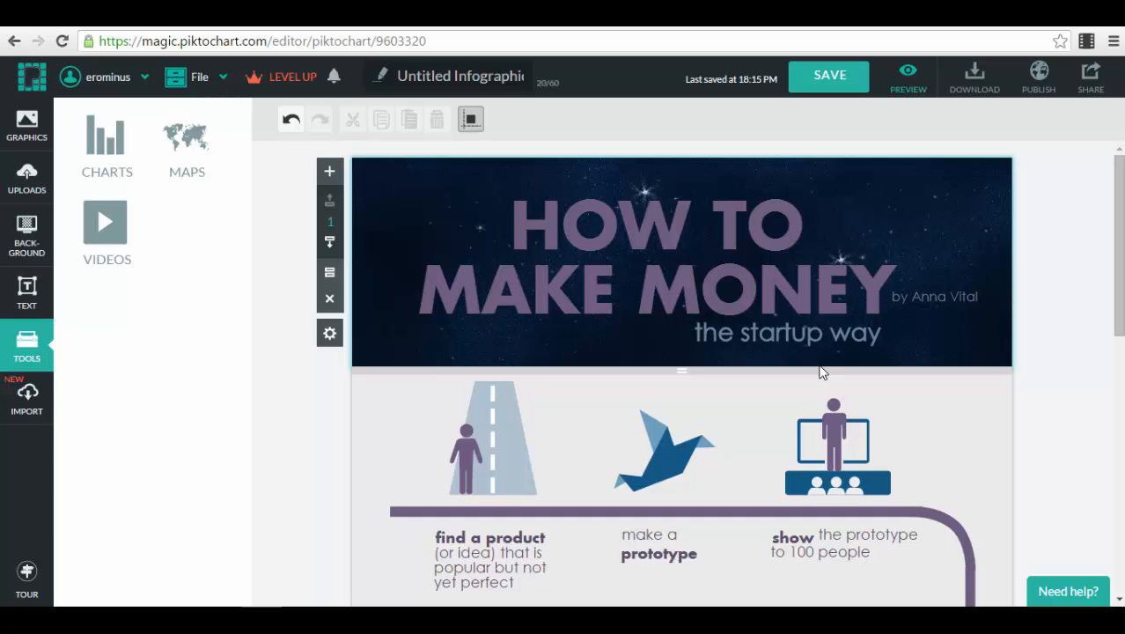
pyautogui.scroll(-4, 821, 382)
pyautogui.scroll(-3, 963, 313)
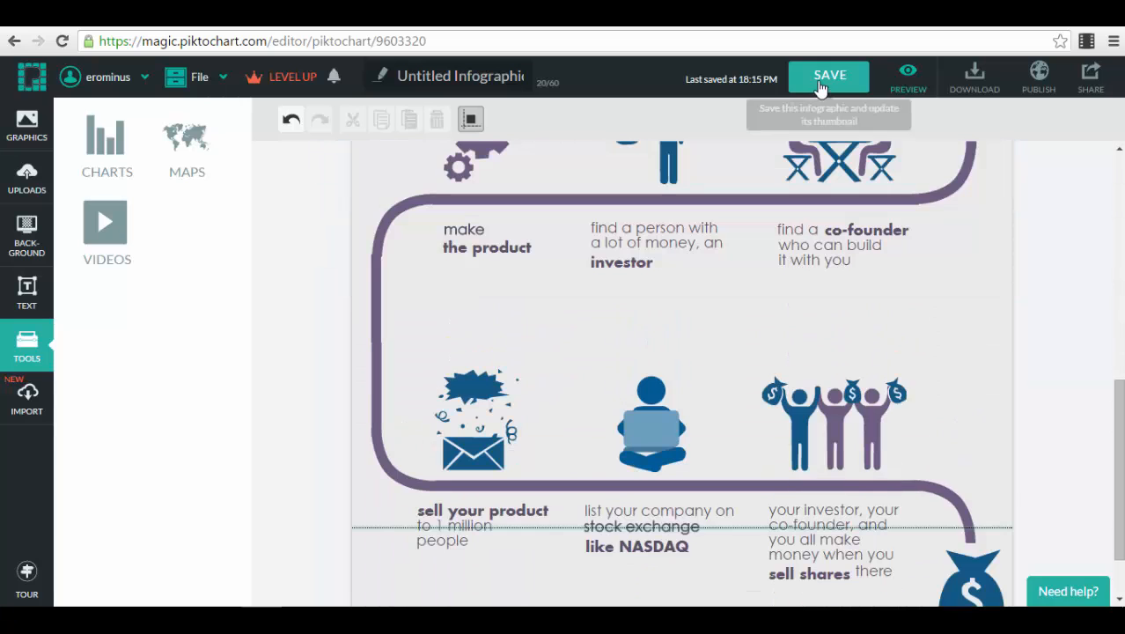
pyautogui.click(858, 79)
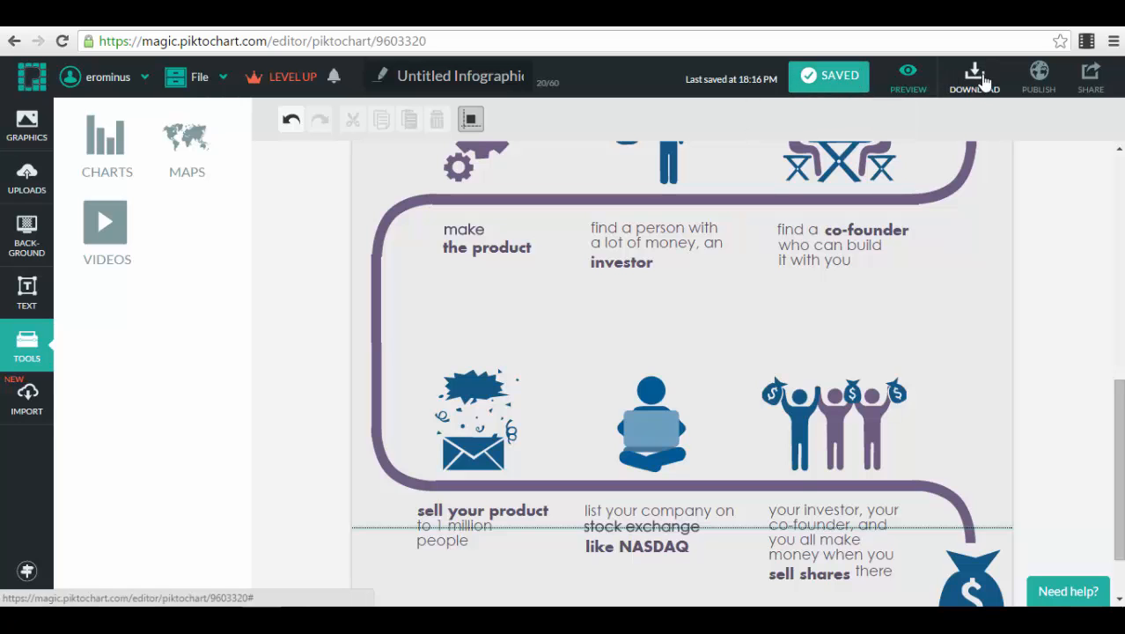
# Preview the finished infographic and look over its title block and process steps.
pyautogui.click(910, 84)
pyautogui.scroll(-5, 757, 274)
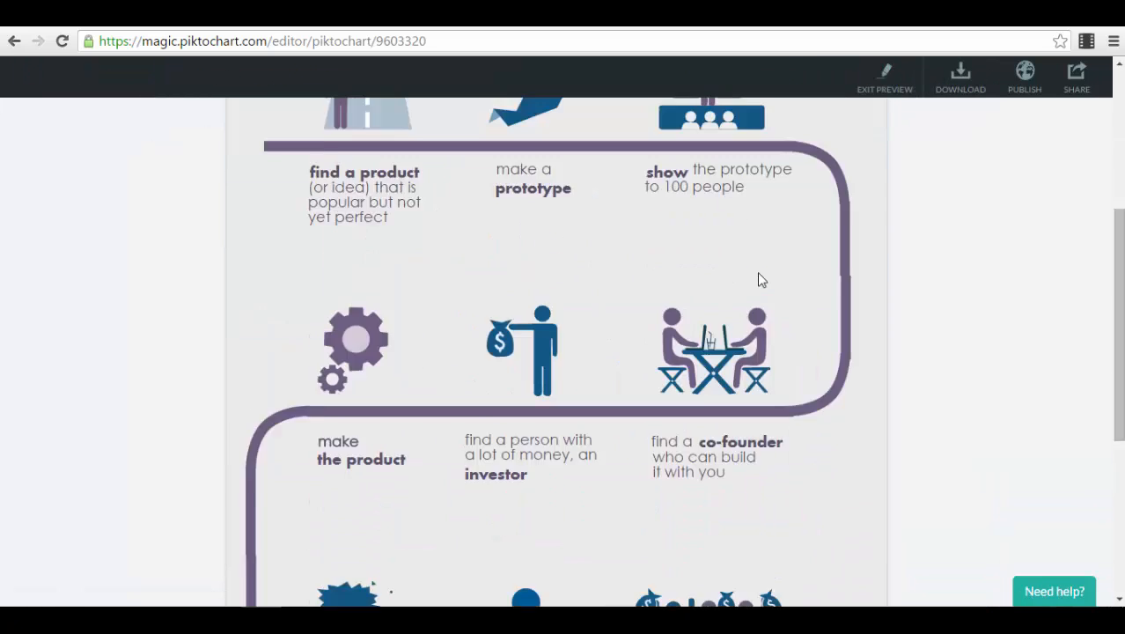
pyautogui.scroll(5, 758, 273)
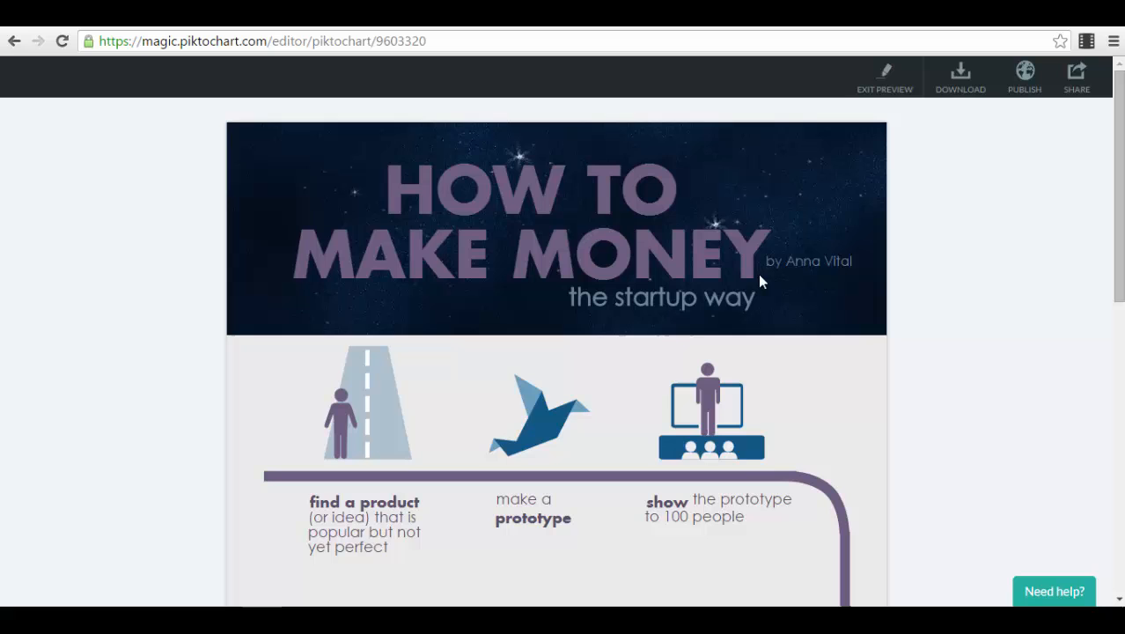
# Download the infographic as a PNG image in Medium size, 1200 x 2186 px.
pyautogui.click(957, 81)
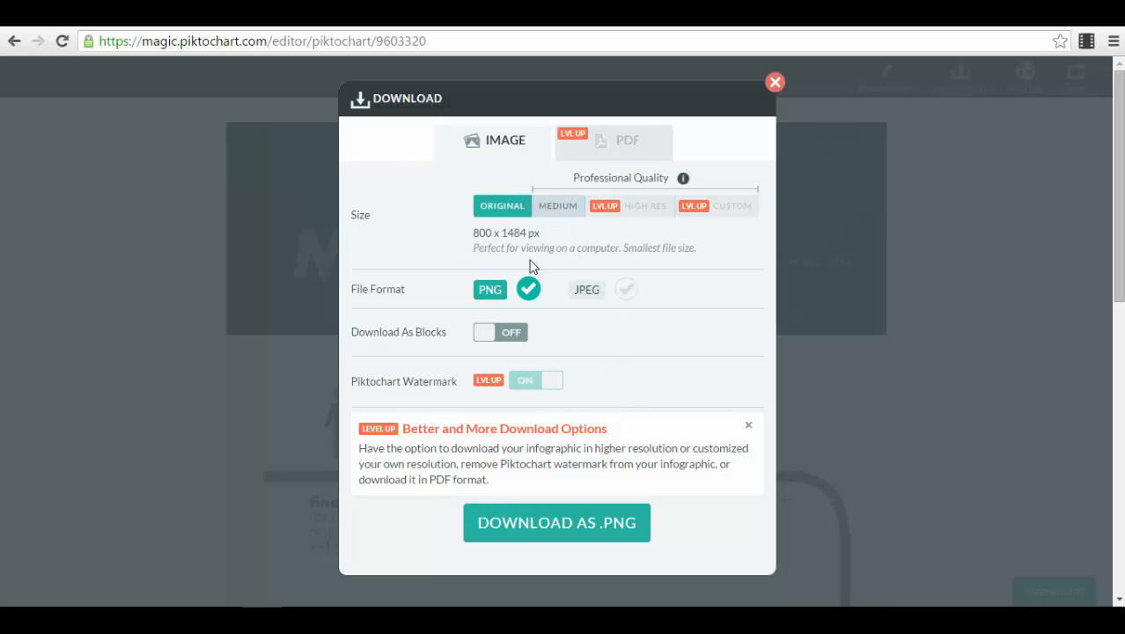
pyautogui.click(560, 208)
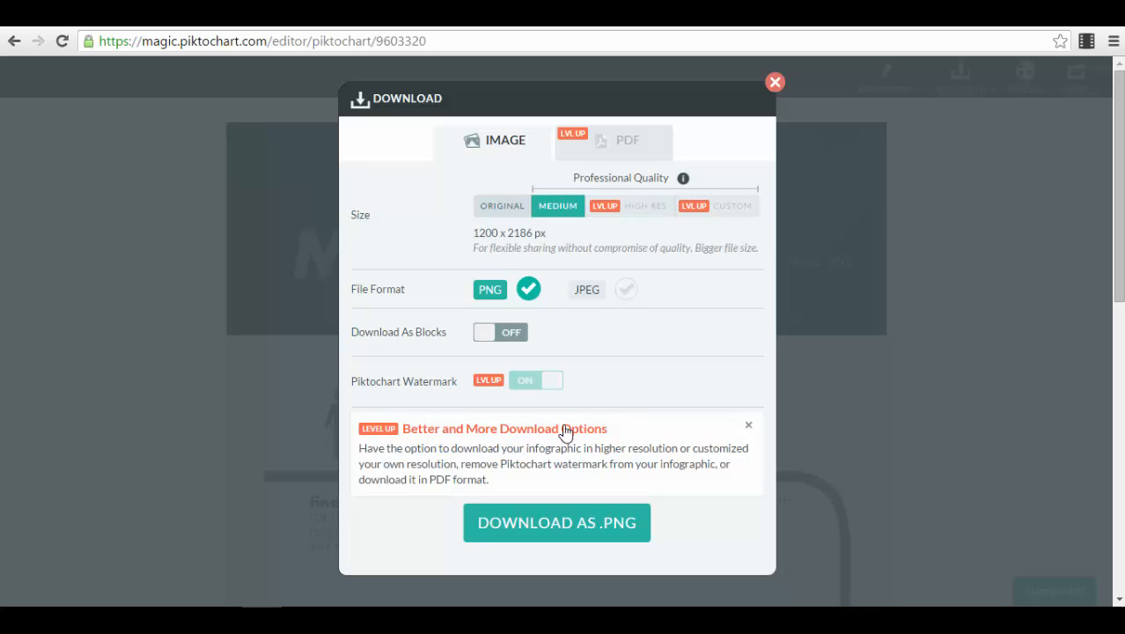
pyautogui.click(556, 532)
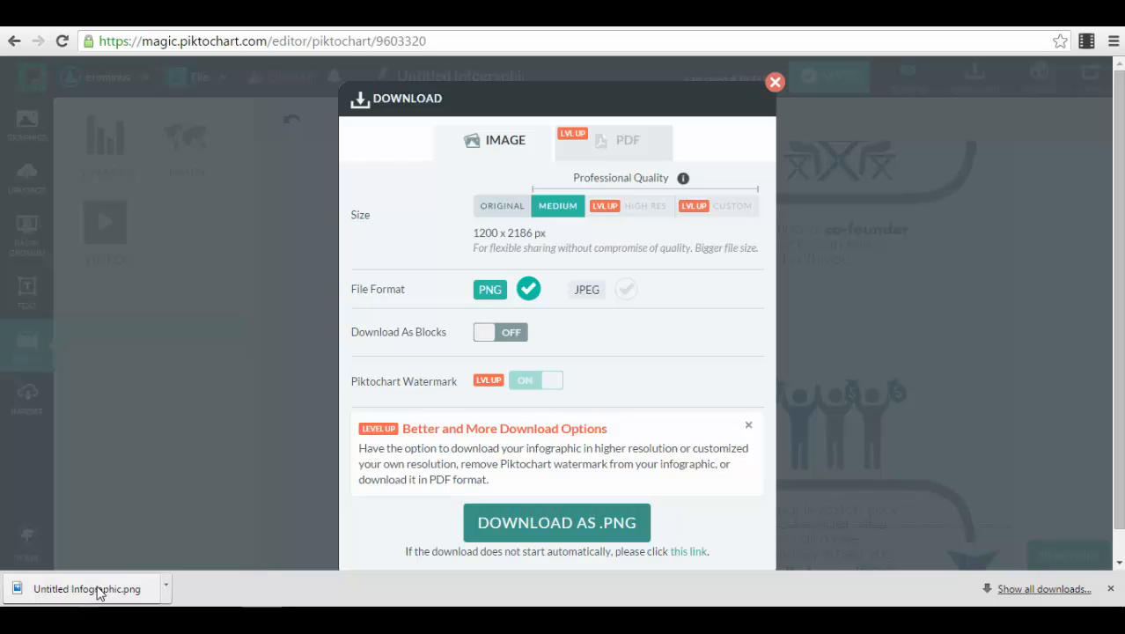
# Open the downloaded Untitled Infographic.png in Fotografii and inspect it from the title to the Piktochart footer.
pyautogui.click(99, 593)
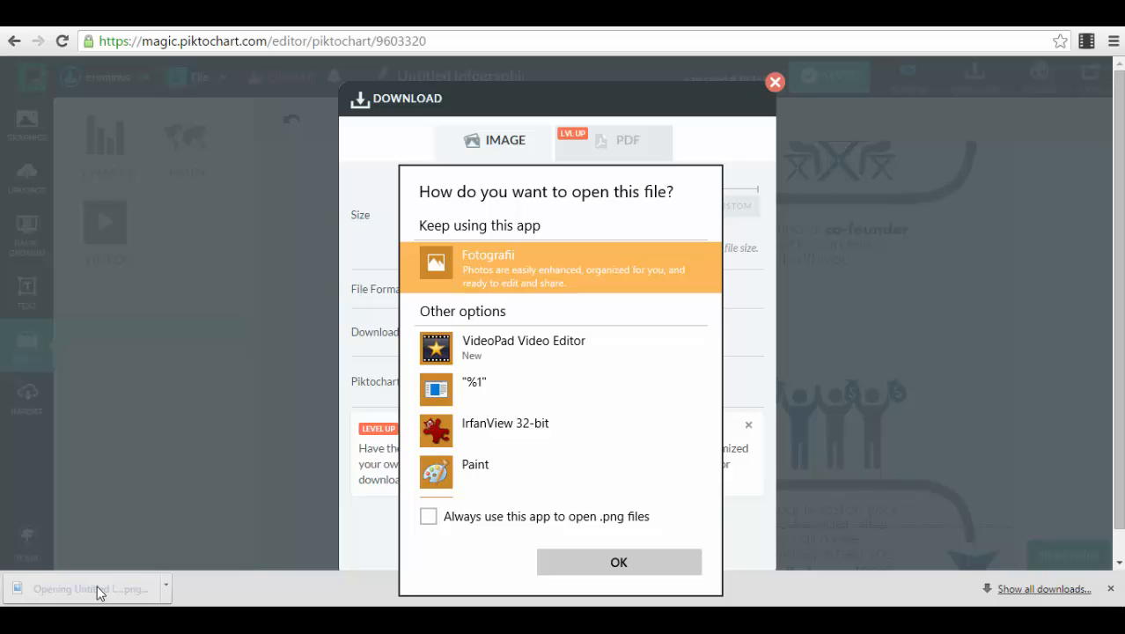
pyautogui.click(619, 561)
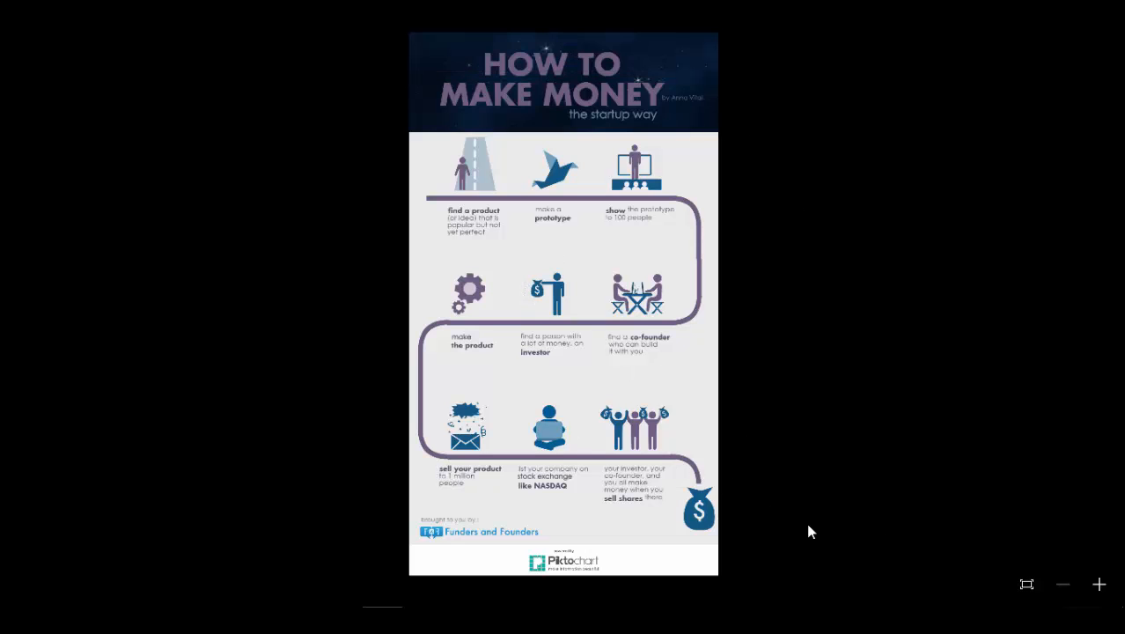
pyautogui.click(1099, 584)
pyautogui.click(1098, 587)
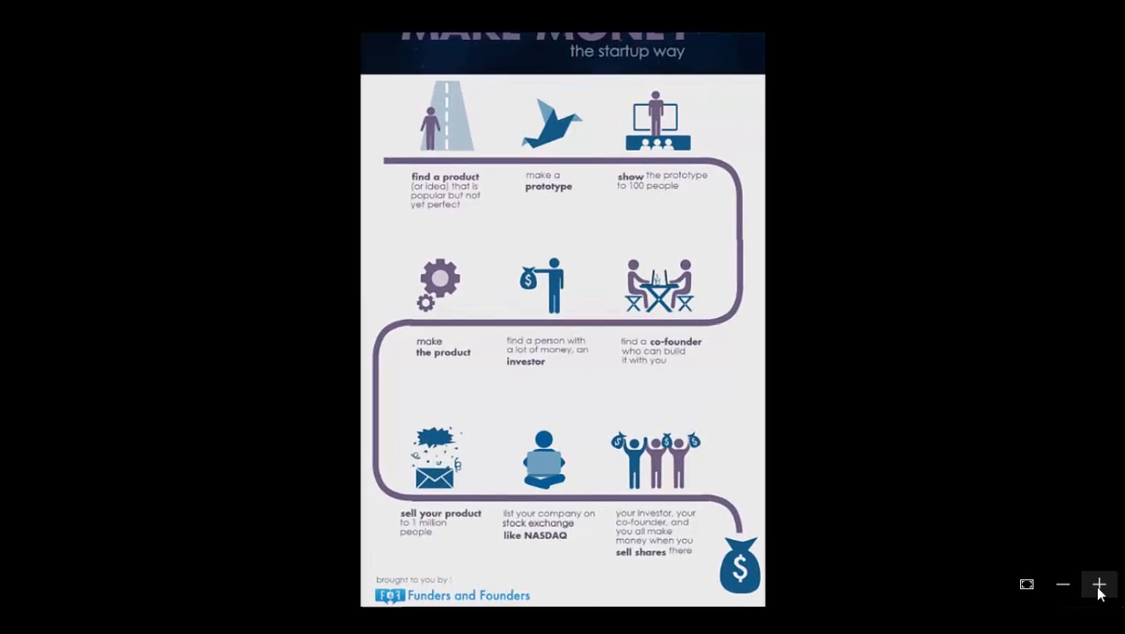
pyautogui.scroll(3, 705, 377)
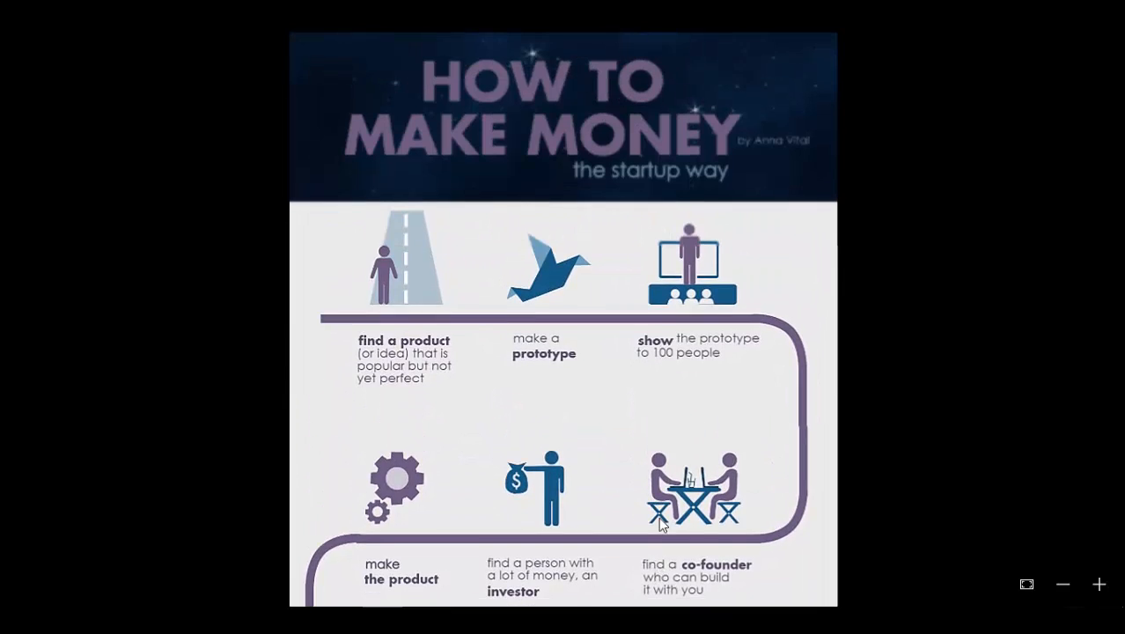
pyautogui.scroll(-5, 669, 353)
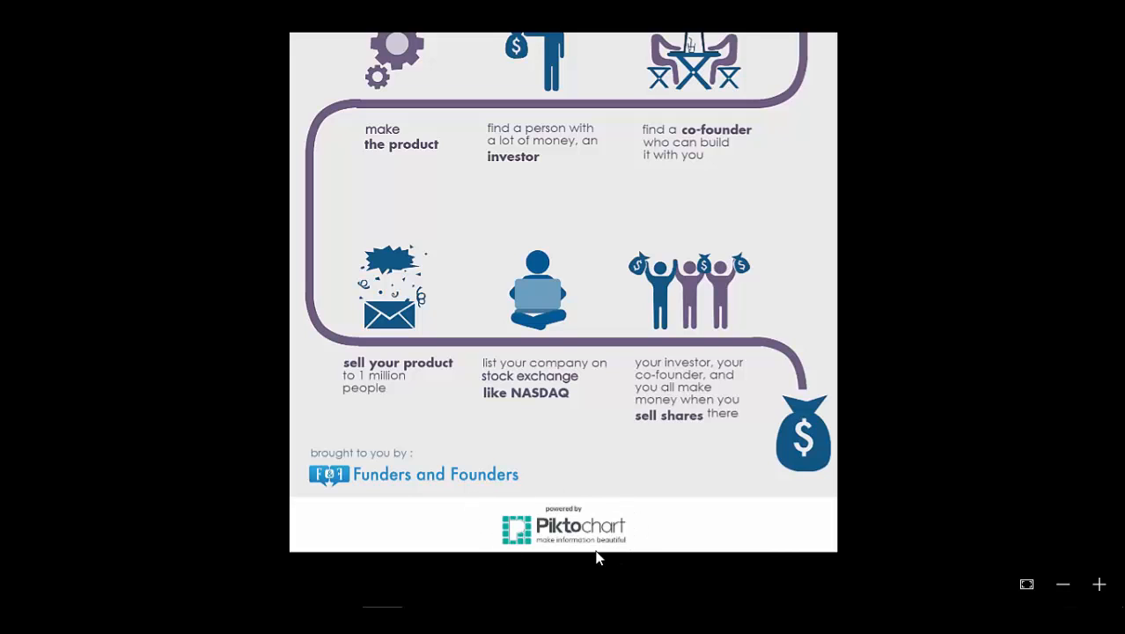
pyautogui.click(1100, 587)
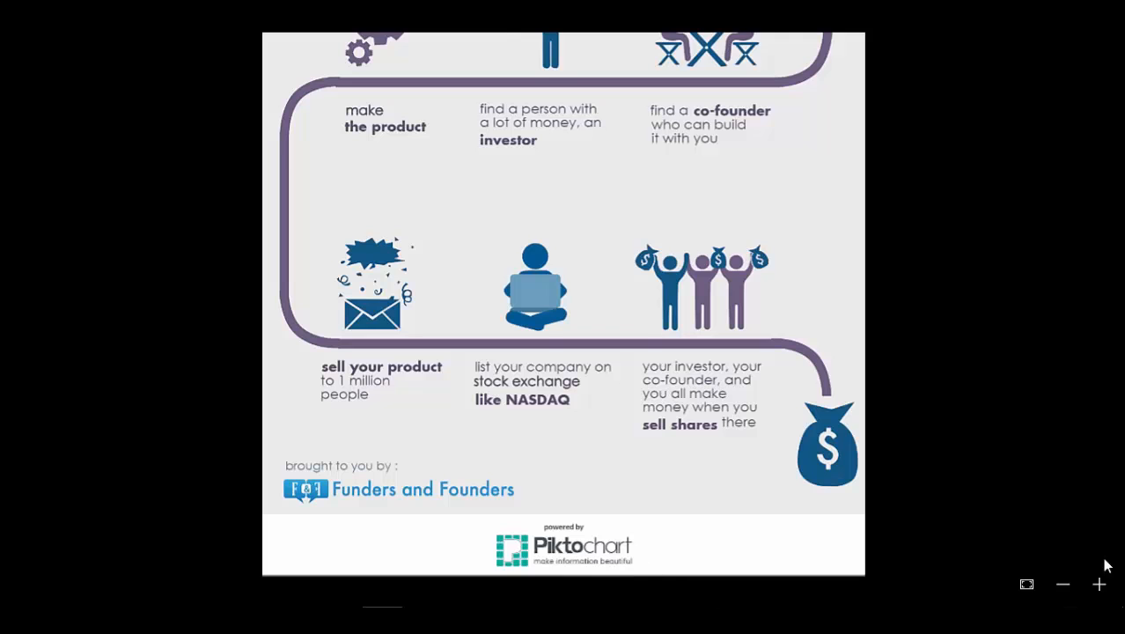
pyautogui.click(1063, 584)
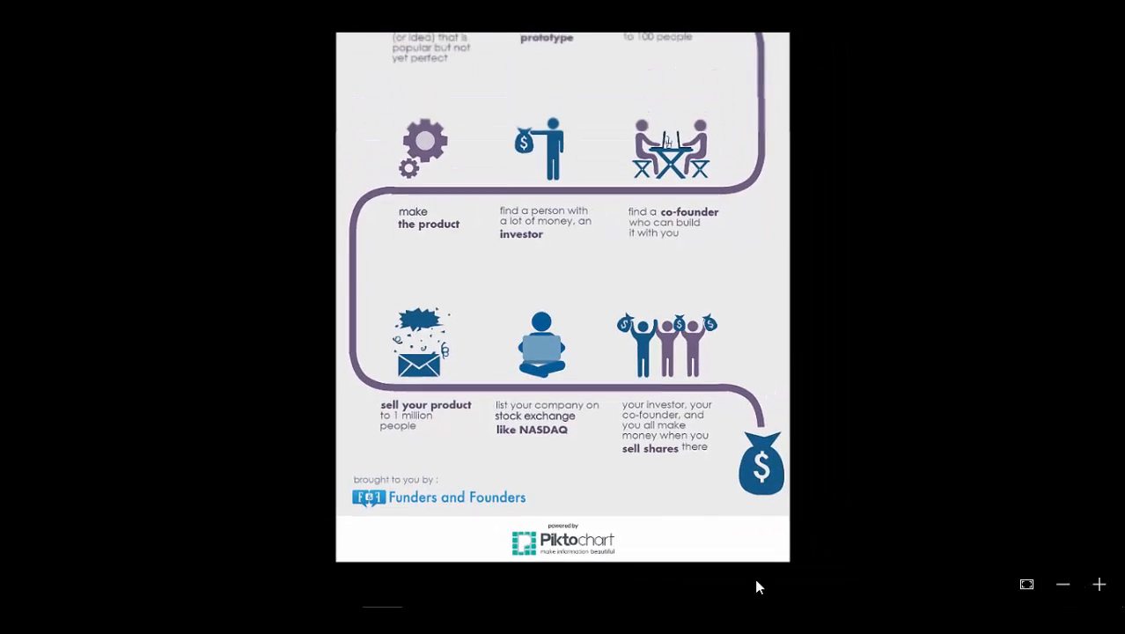
pyautogui.scroll(5, 704, 578)
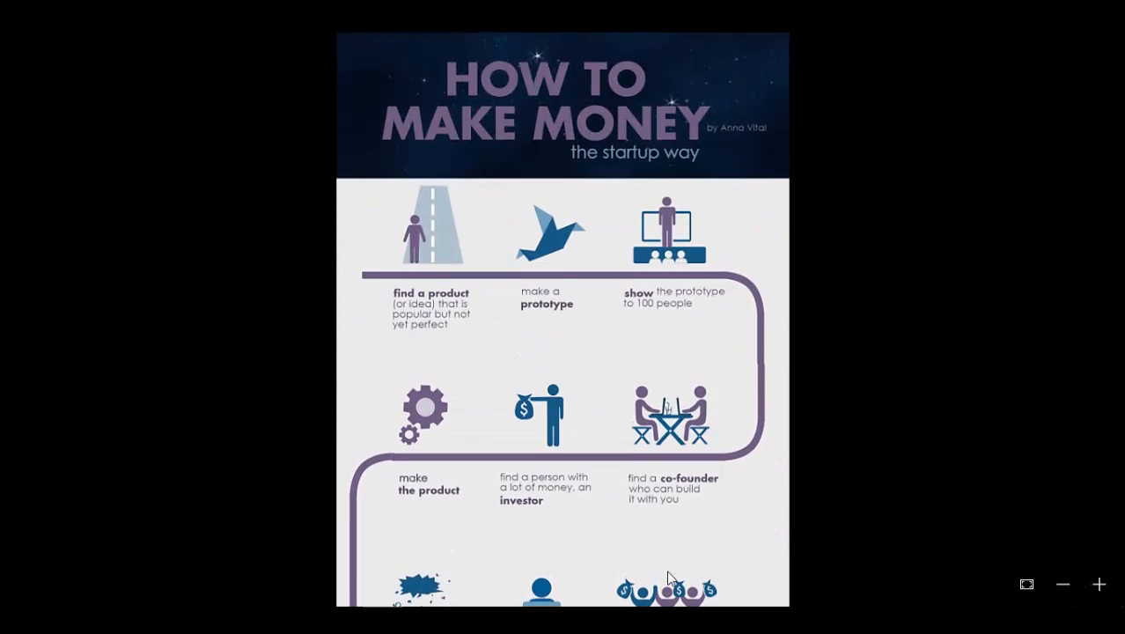
pyautogui.scroll(-2, 666, 581)
pyautogui.scroll(2, 566, 359)
# Close the image viewer and the download dialog to return to the infographic in the Piktochart editor.
pyautogui.click(1106, 29)
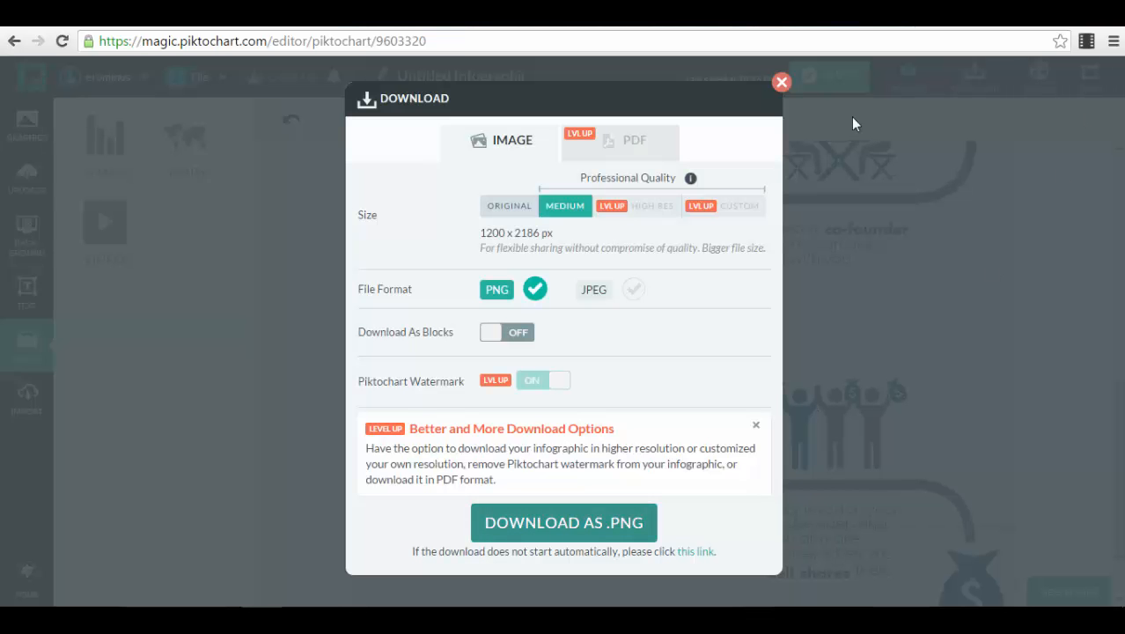
pyautogui.click(781, 82)
pyautogui.scroll(10, 623, 250)
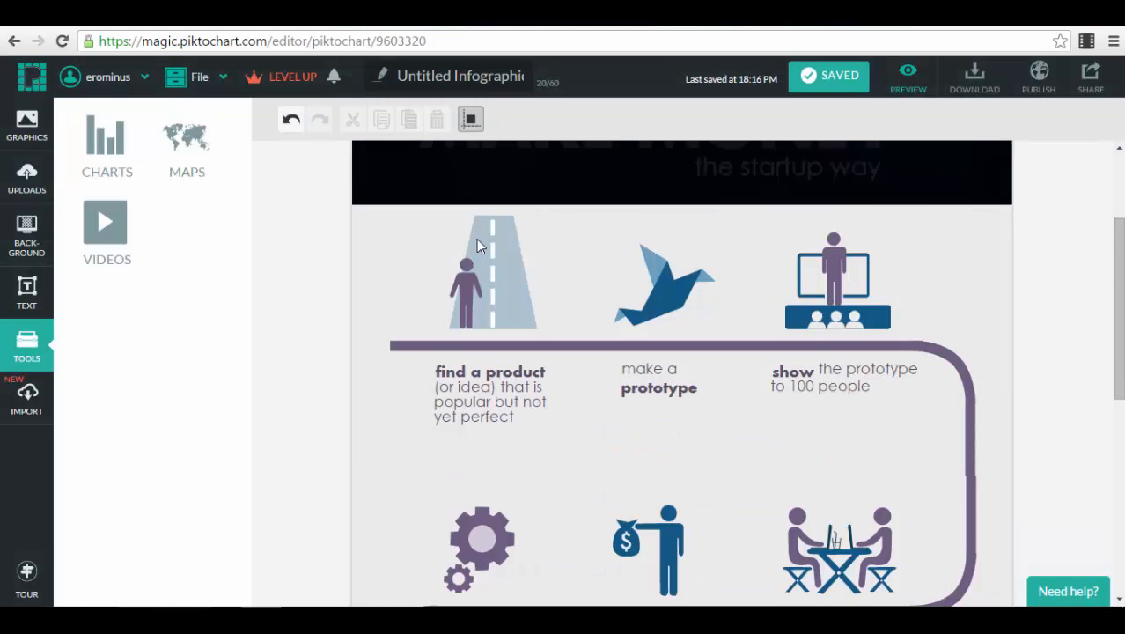